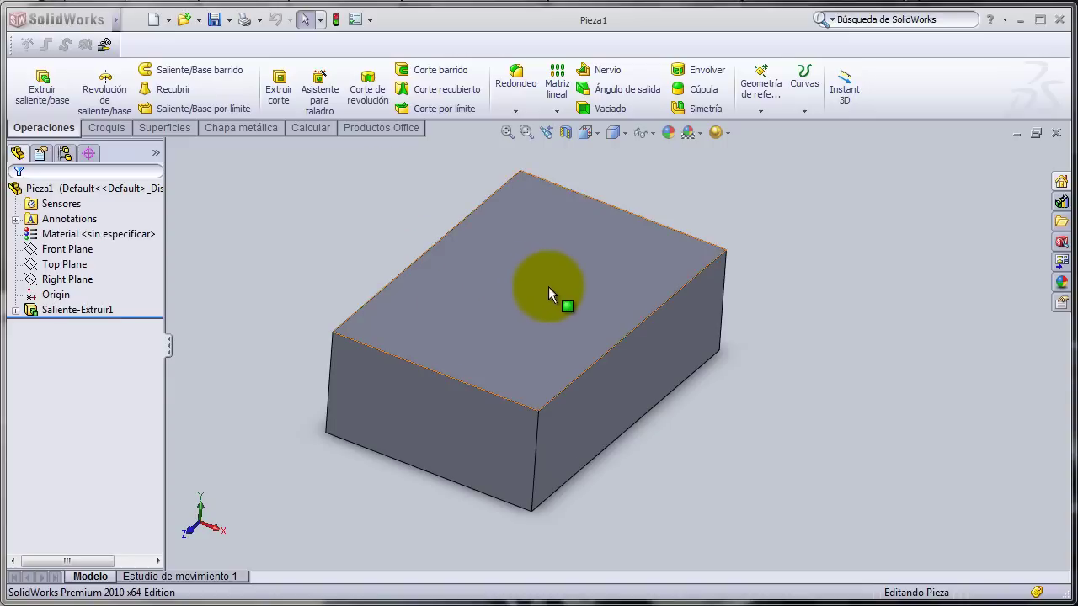
Step: Orbit the rectangular block to bring more of its top face into view
middle_click_drag(548, 289, 550, 305)
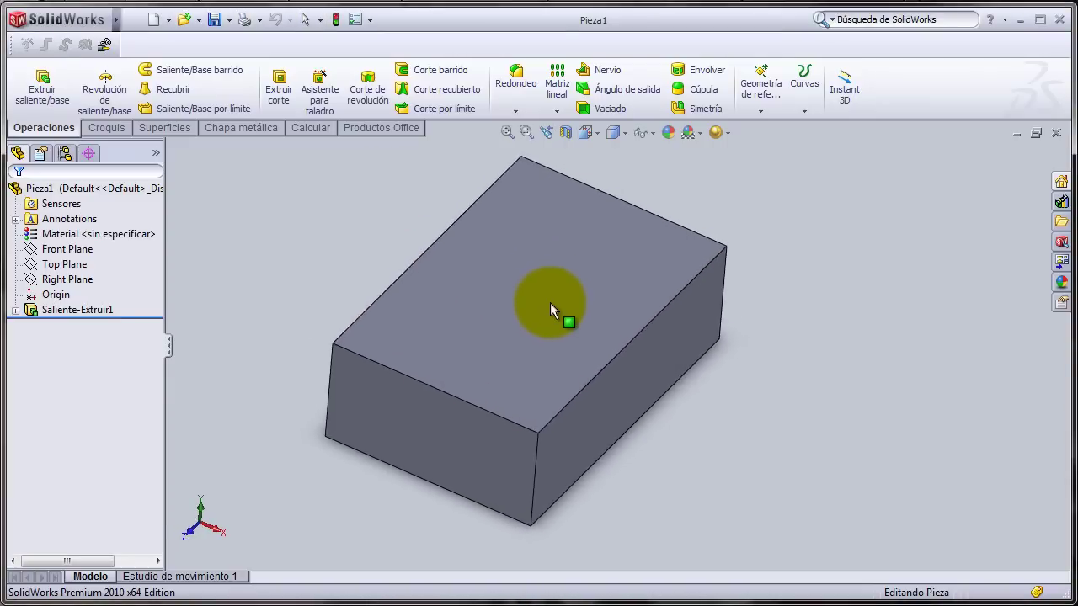
middle_click_drag(408, 236, 410, 224)
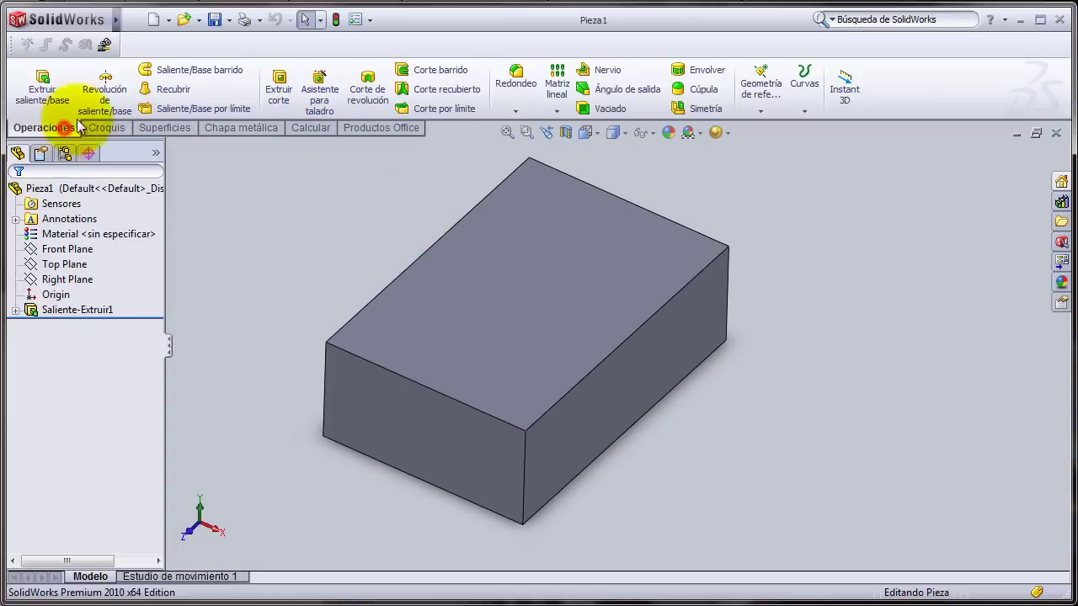
Step: Launch the Hole Wizard on the extruded block to get the hole specification settings
left_click(335, 90)
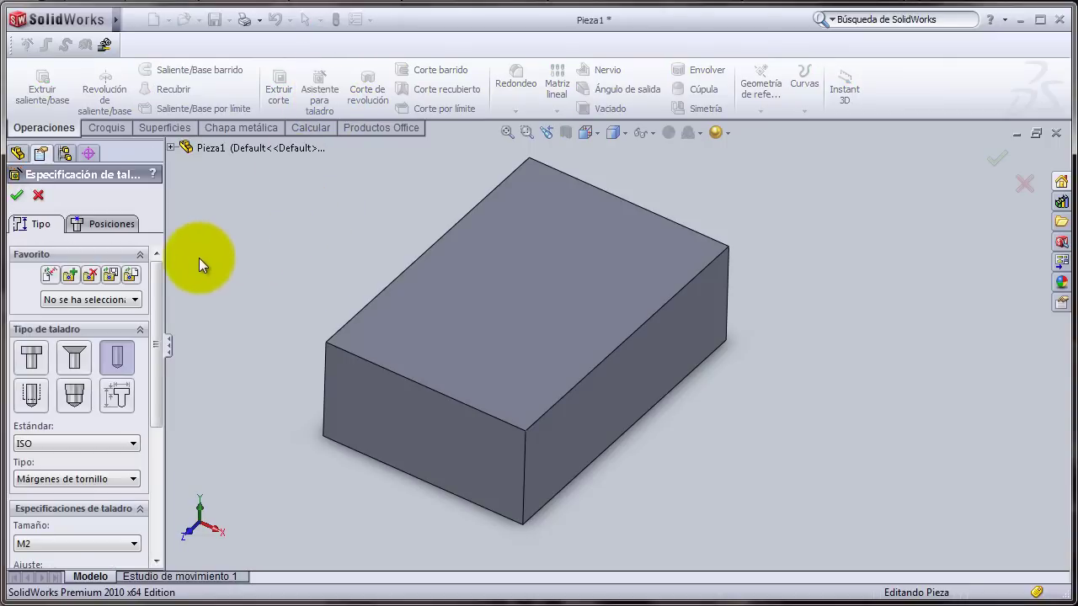
left_click_drag(159, 277, 167, 267)
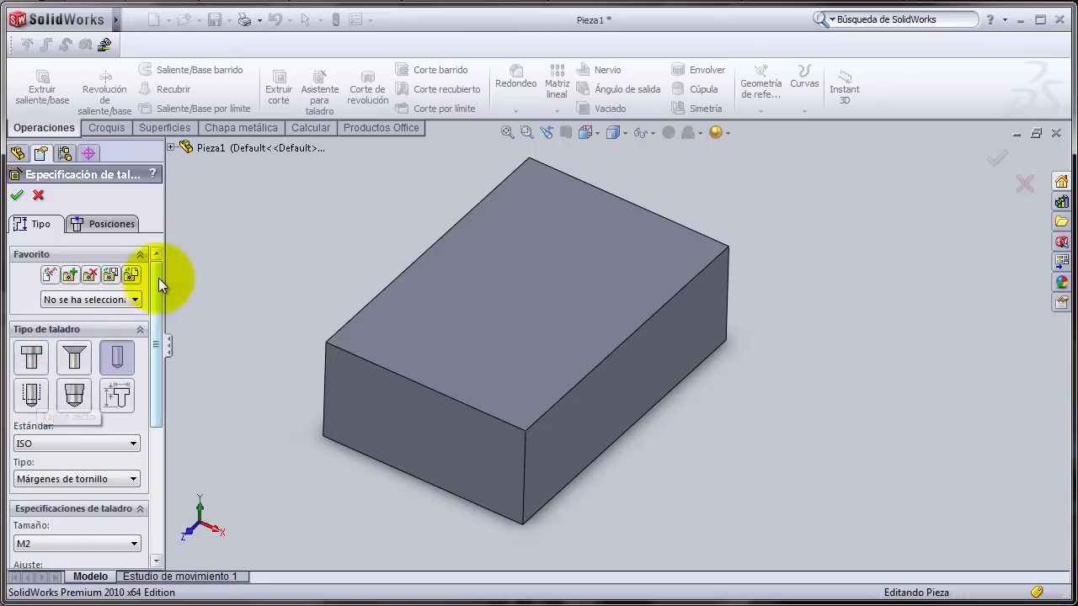
Step: Switch the hole standard from Pulgada Ansi back to ISO and keep the Márgenes de tornillo type
left_click_drag(158, 274, 155, 312)
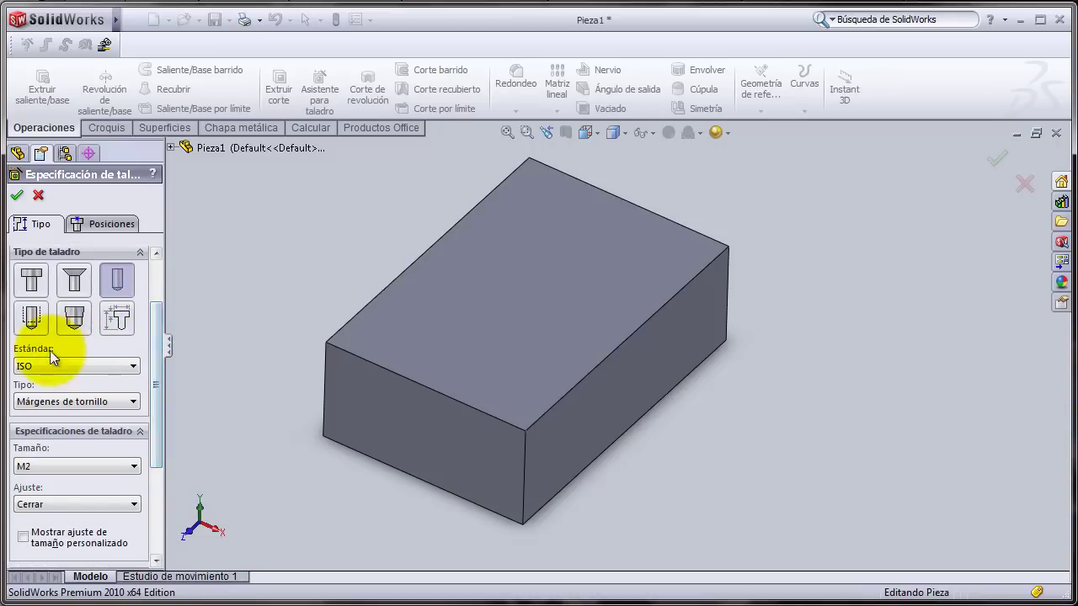
left_click(135, 368)
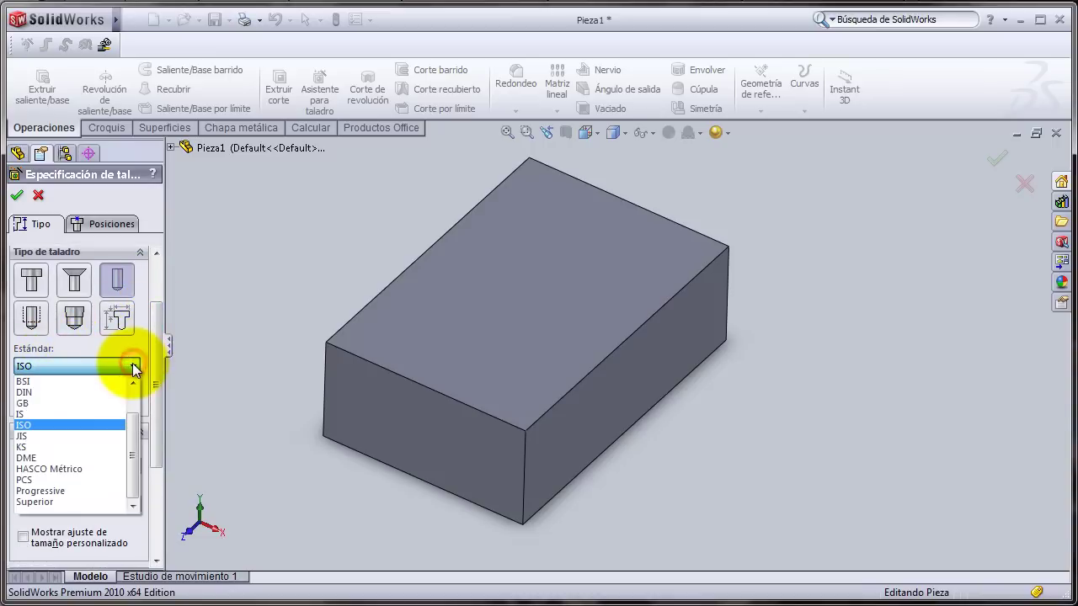
mouse_move(134, 425)
left_mouse_down()
mouse_move(138, 395)
mouse_move(136, 459)
mouse_move(131, 412)
left_mouse_up()
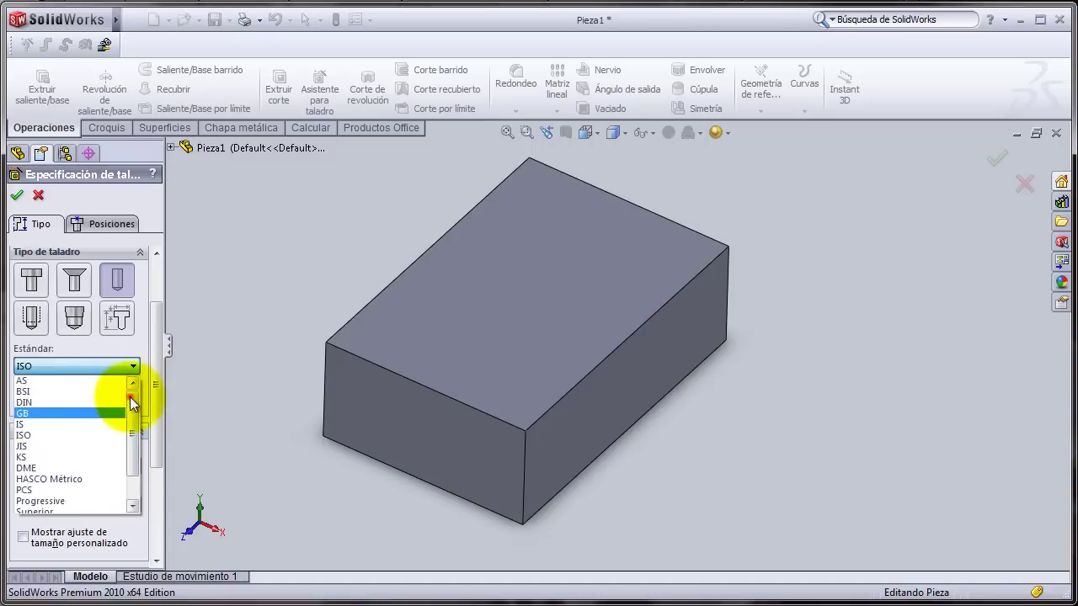
left_click(130, 396)
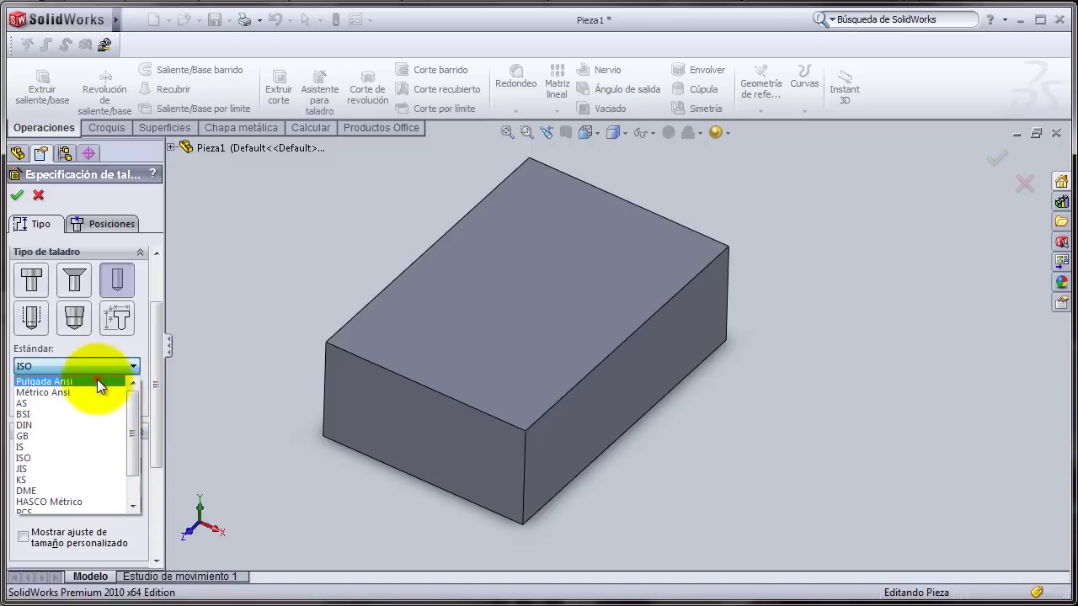
left_click(97, 380)
left_click(132, 365)
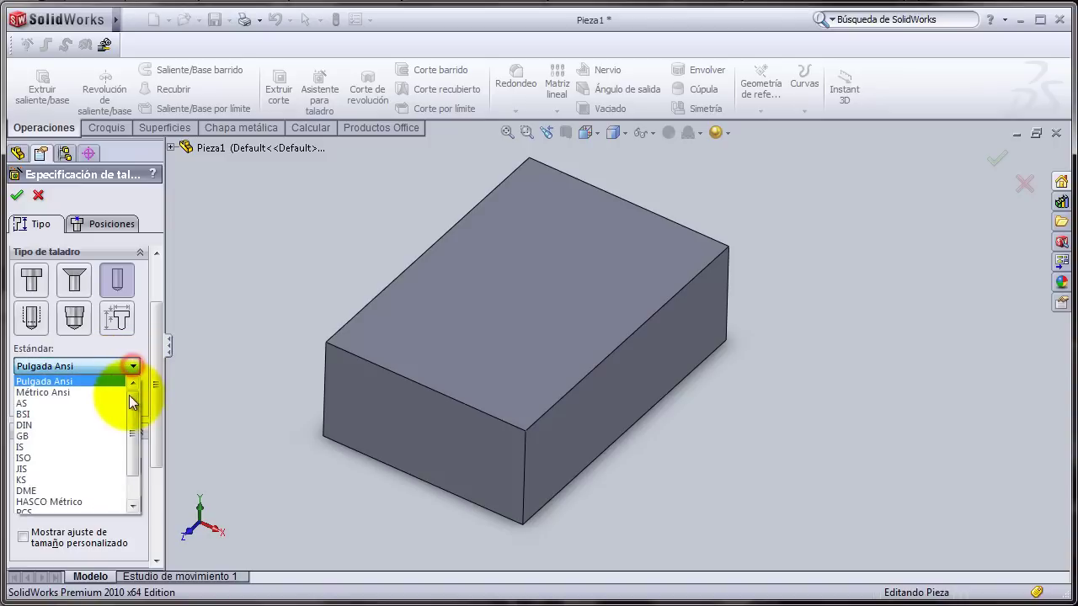
left_click_drag(132, 395, 135, 414)
left_click(88, 424)
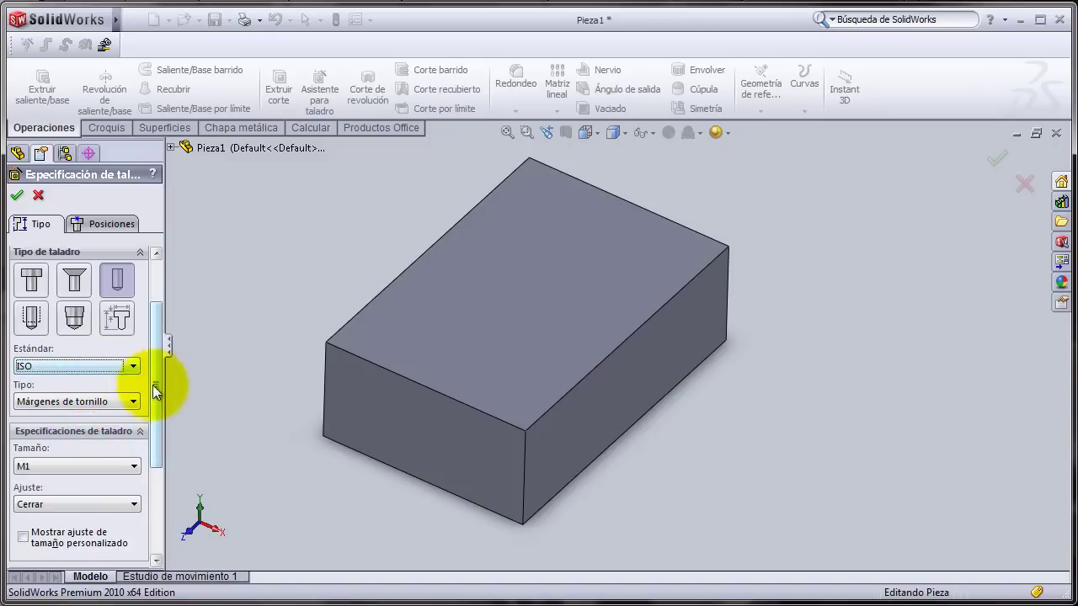
left_click(133, 404)
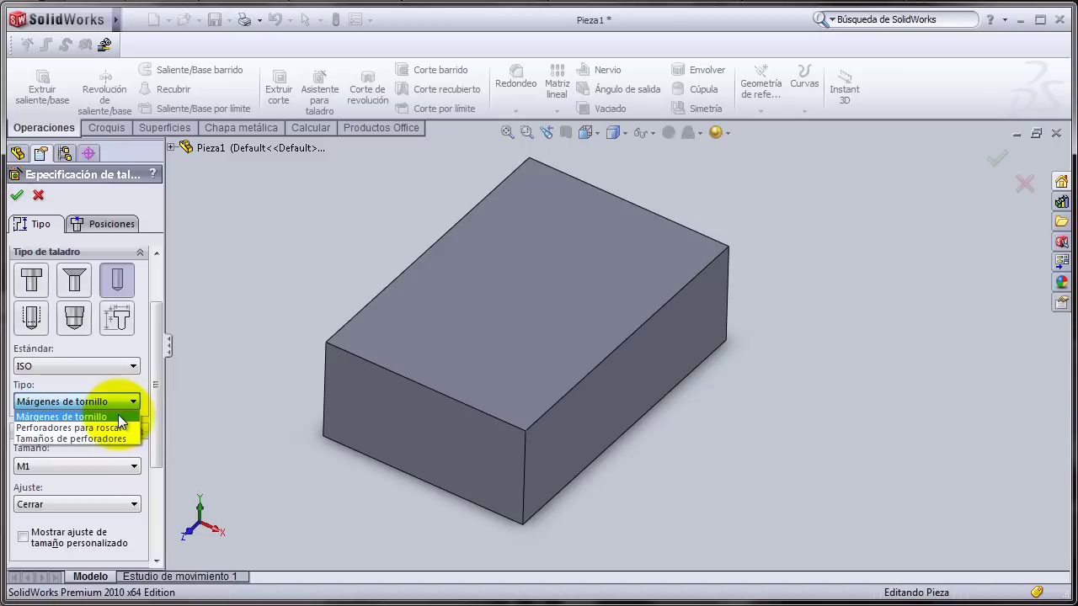
left_click(118, 417)
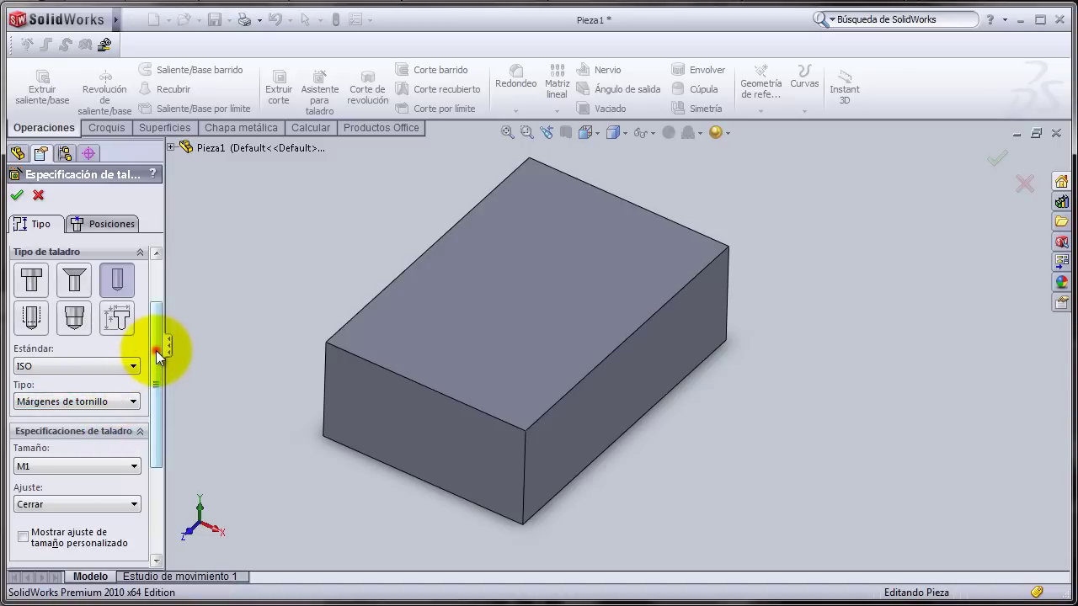
scroll(157, 356, "up", 2)
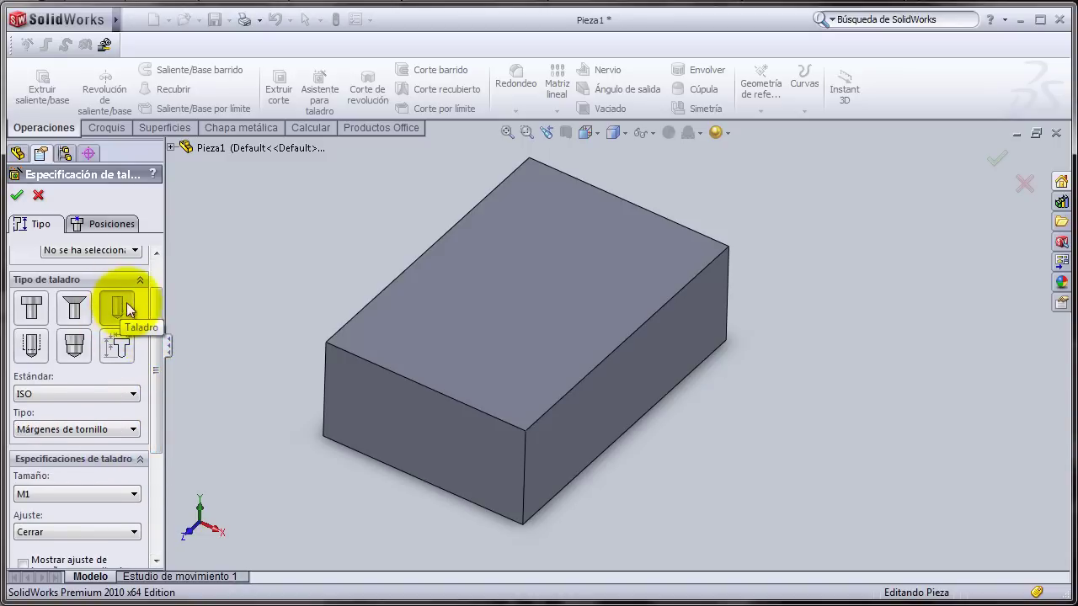
Step: Specify an M10 hole with Normal fit and a Hasta profundidad end condition 15 mm deep
left_click_drag(157, 290, 156, 347)
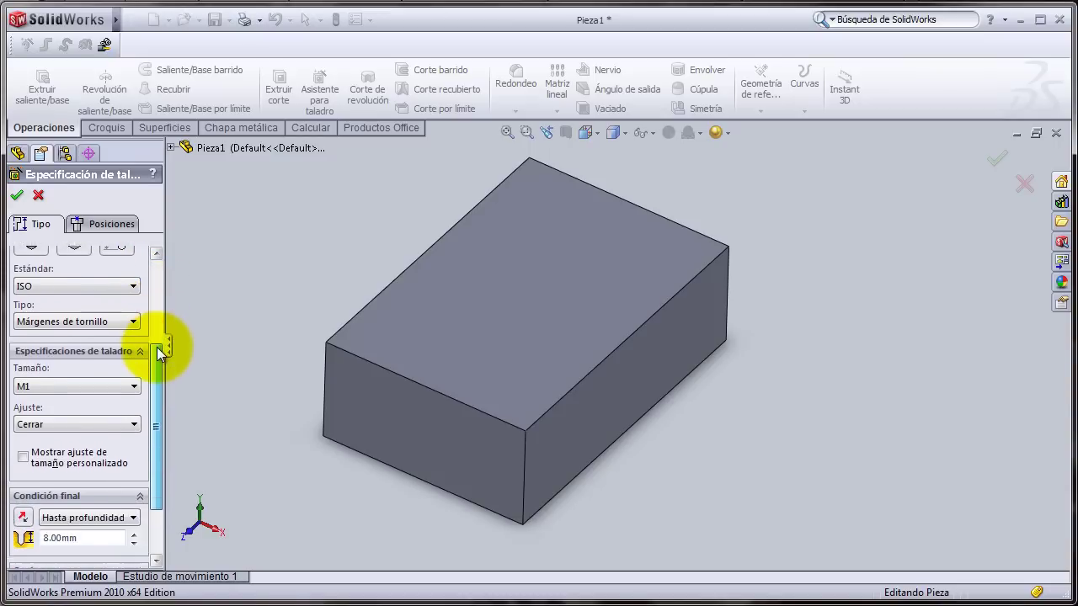
left_click(132, 384)
left_click_drag(134, 428, 135, 446)
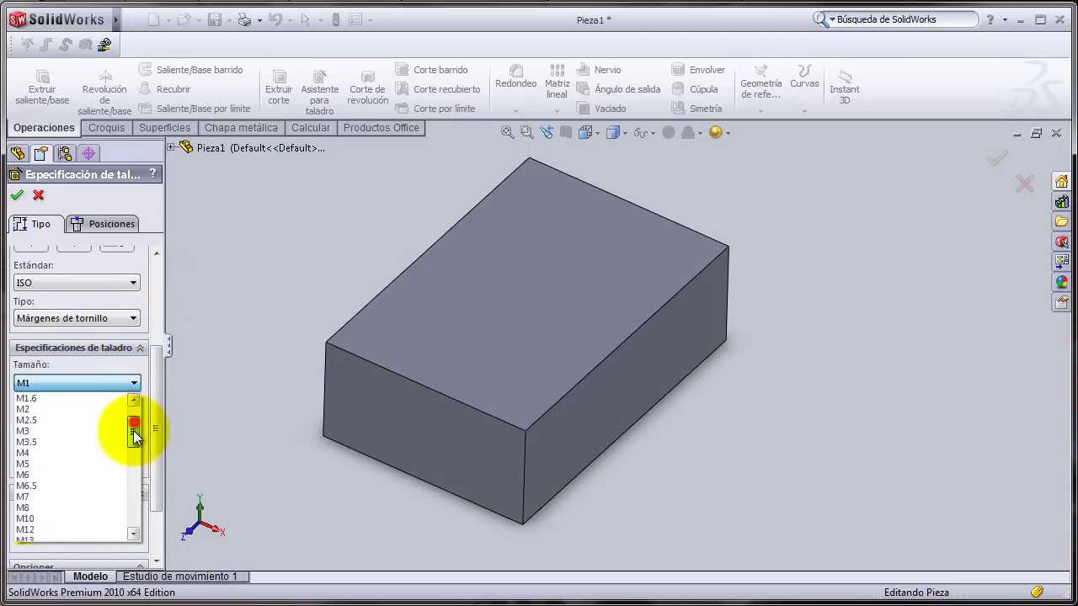
left_click(98, 430)
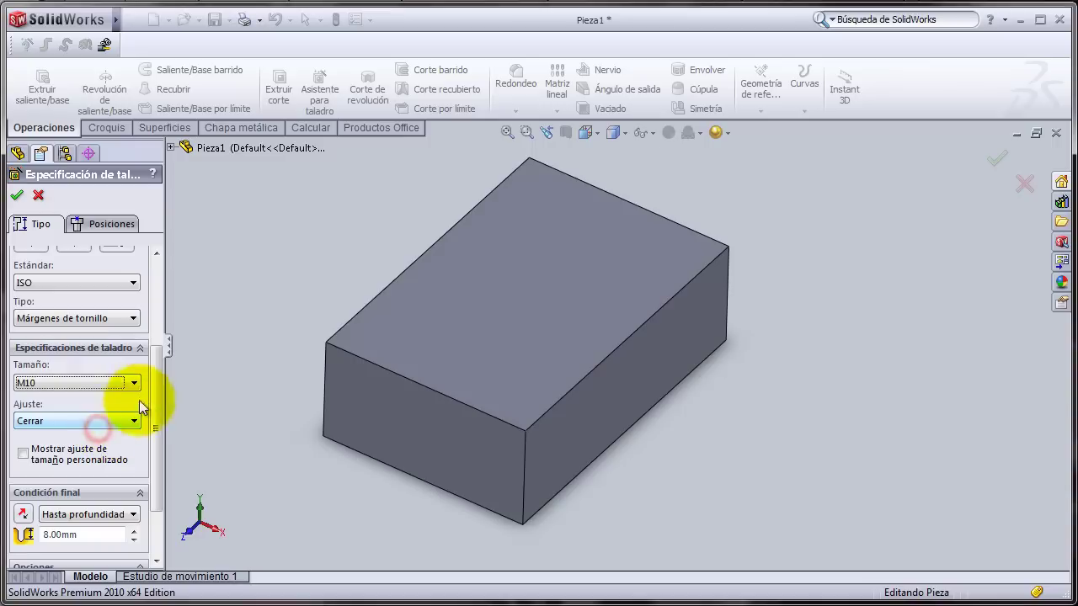
left_click_drag(157, 375, 158, 402)
left_click(132, 378)
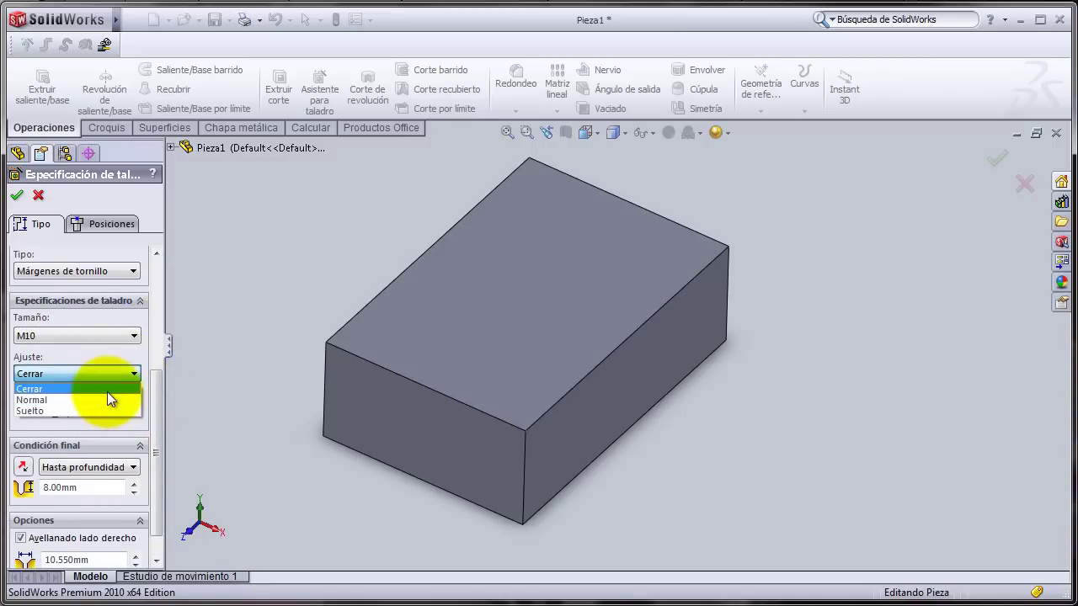
left_click(106, 399)
left_click_drag(153, 378, 150, 401)
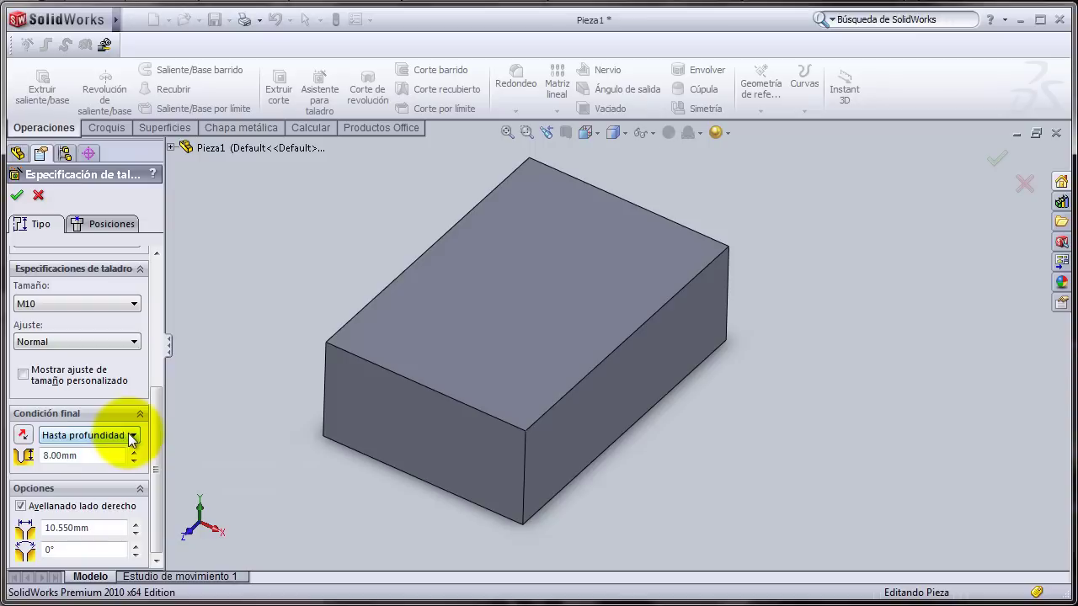
left_click(131, 436)
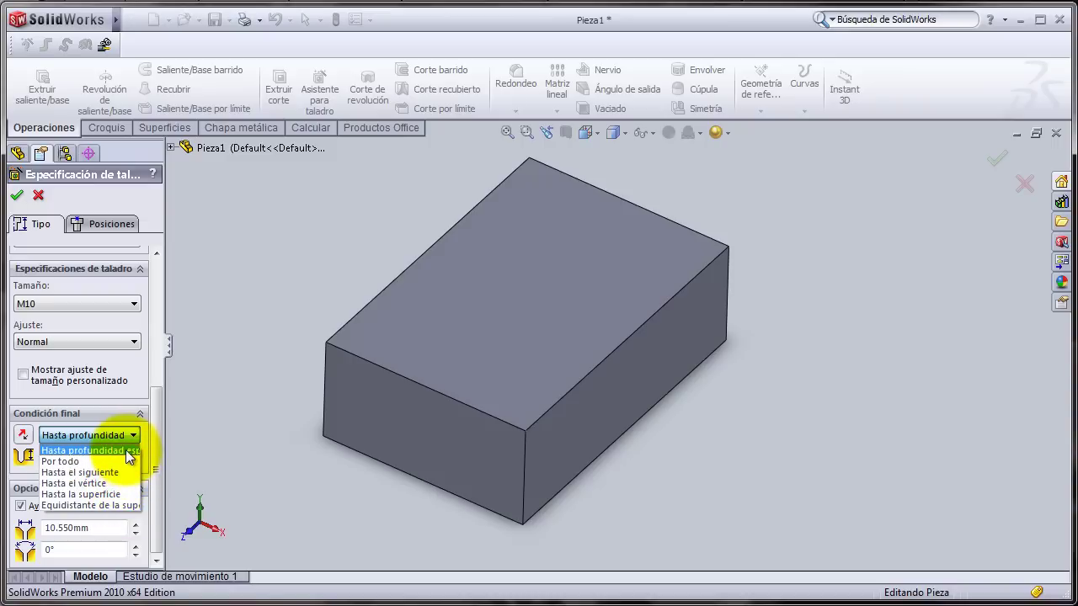
left_click(129, 453)
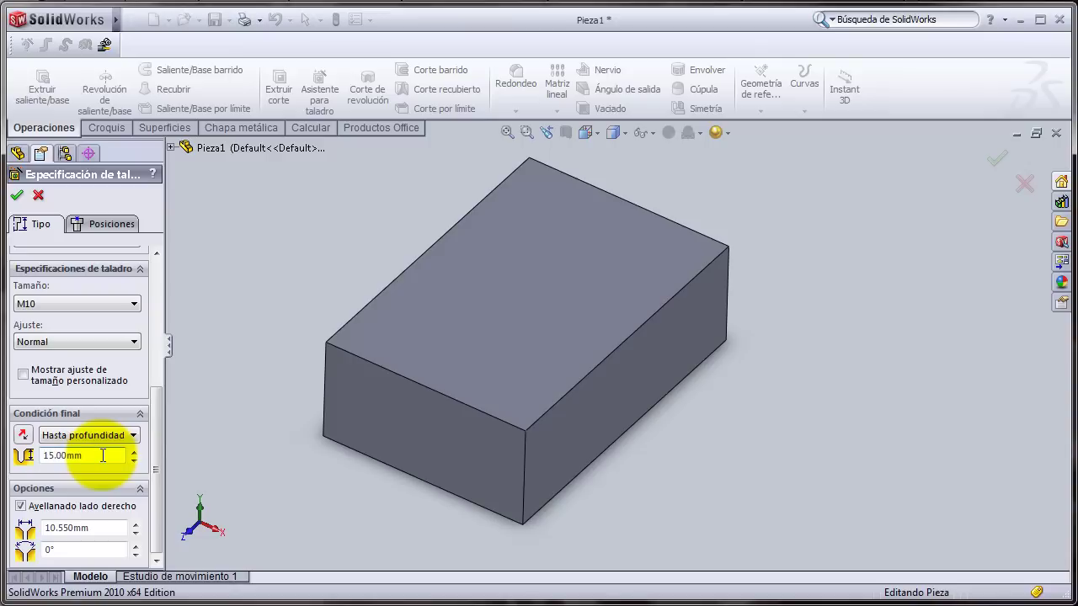
mouse_move(157, 402)
left_mouse_down()
mouse_move(151, 495)
mouse_move(156, 278)
left_mouse_up()
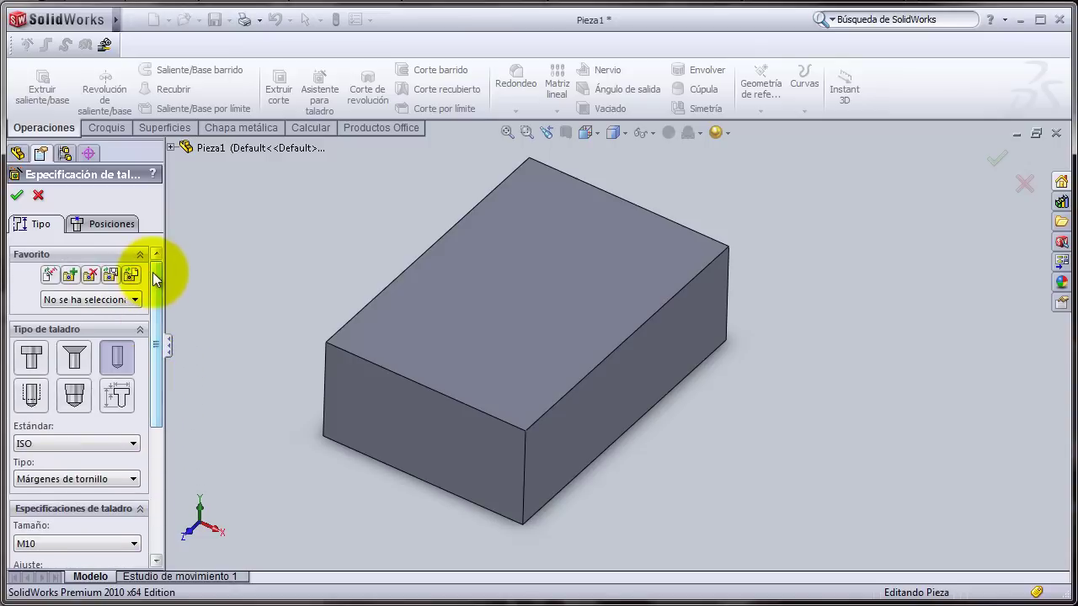
Step: Switch to hole positioning and start a 3D sketch for the hole centre points
left_click(108, 221)
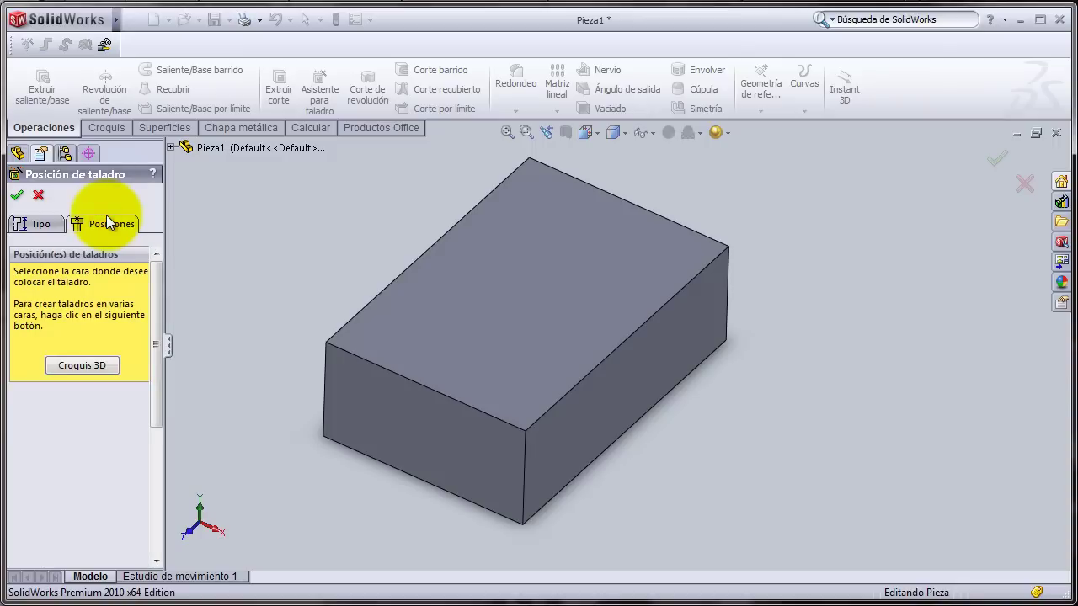
left_click(91, 359)
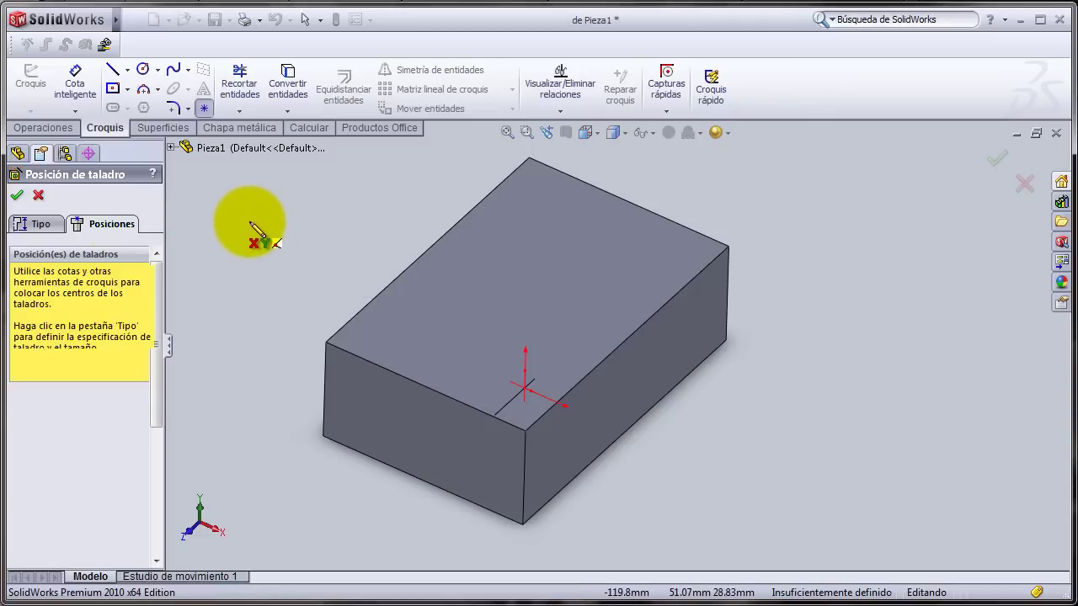
Step: Place hole centre points on the block's top face and front face
left_click(207, 109)
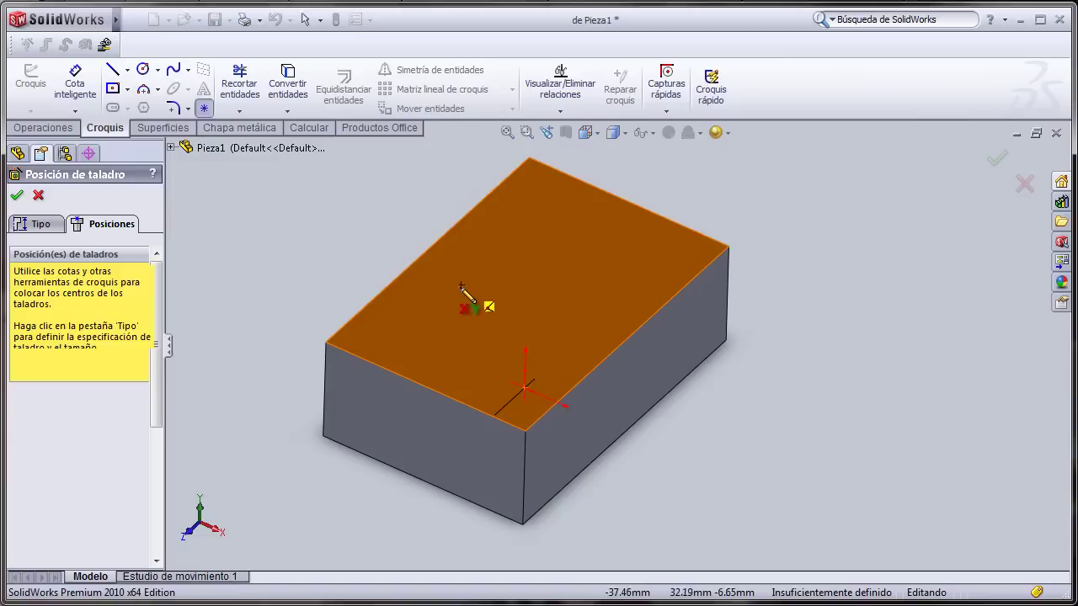
left_click(436, 310)
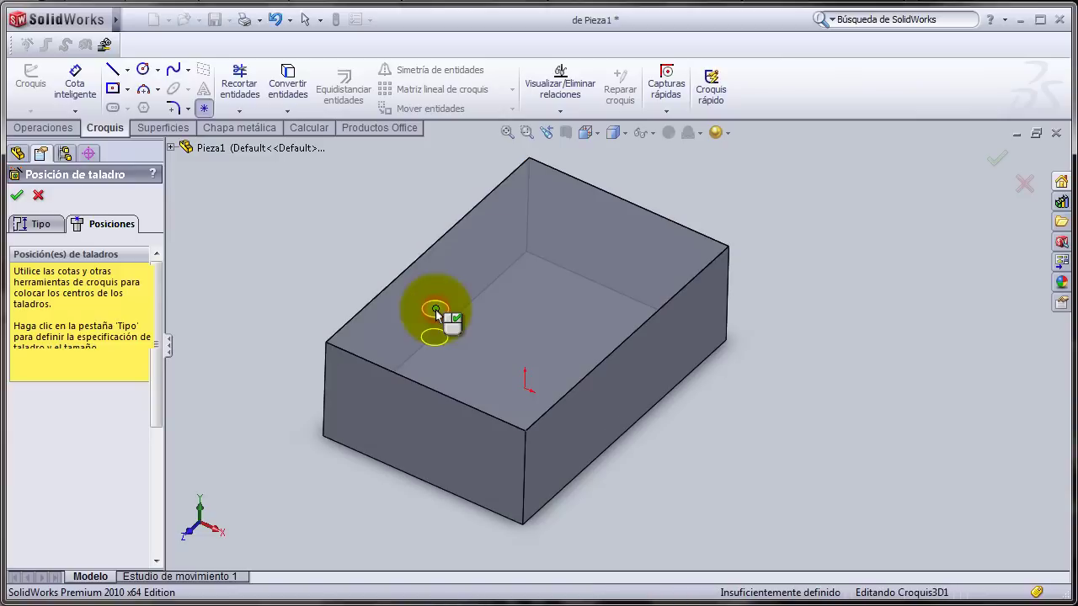
scroll(448, 334, "down", 3)
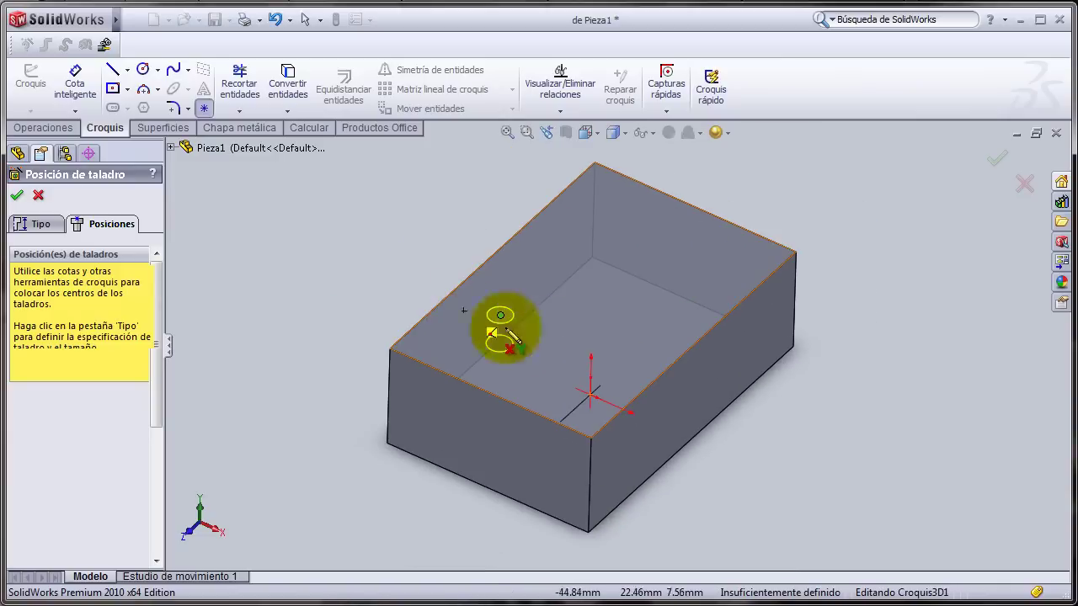
scroll(493, 325, "up", 3)
scroll(673, 325, "up", 1)
scroll(673, 324, "down", 1)
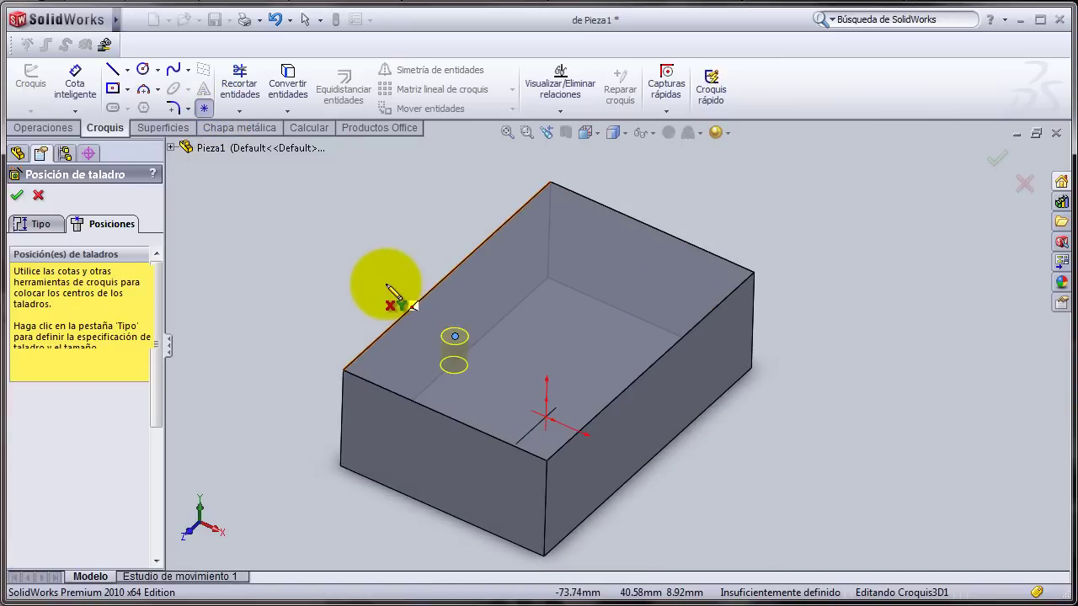
left_click(455, 338)
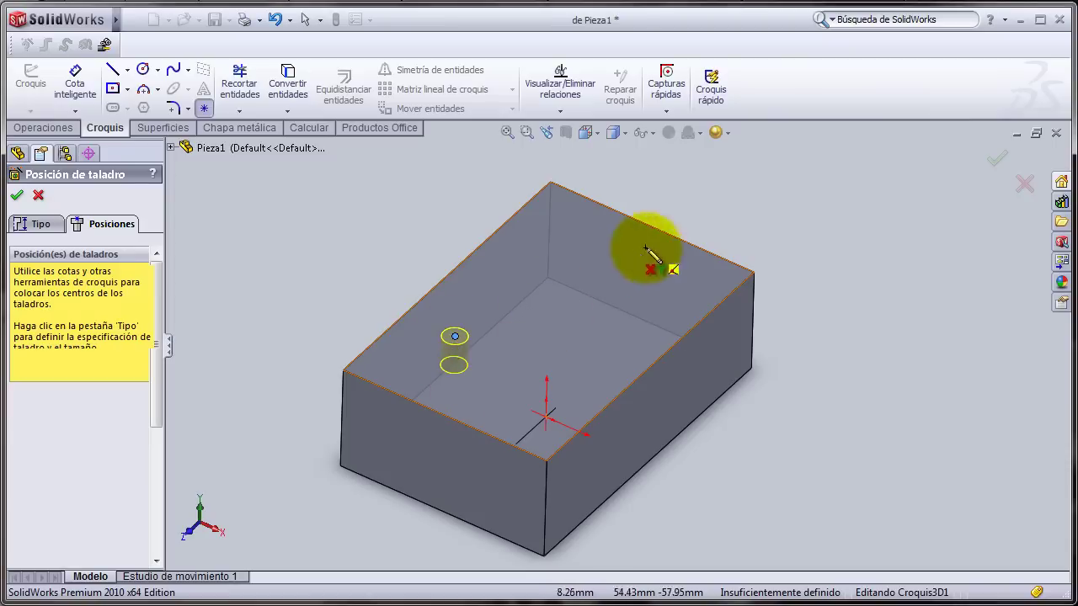
left_click(389, 433)
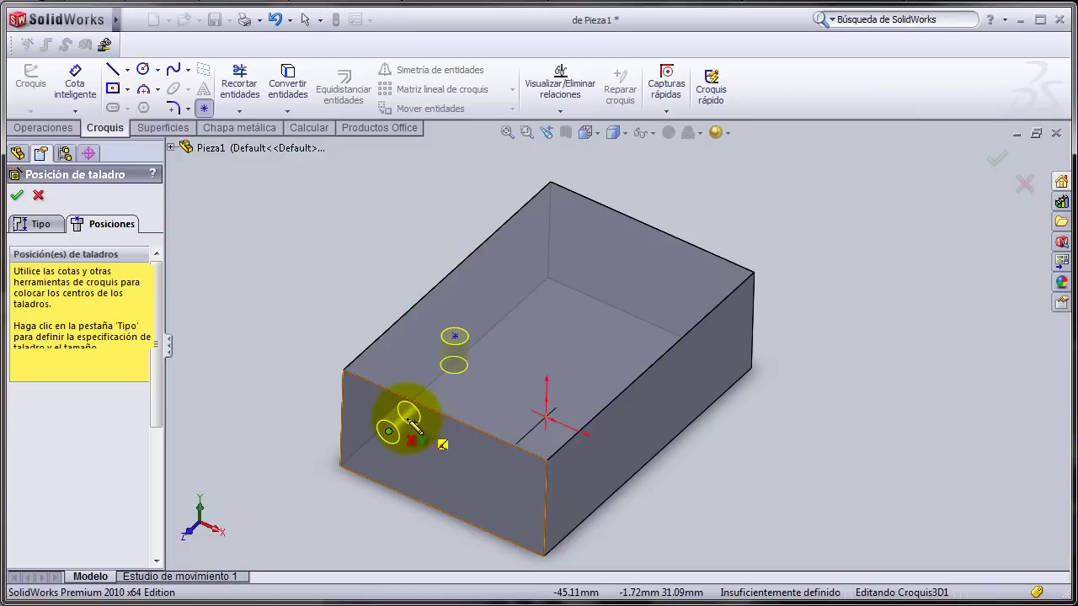
left_click_drag(493, 319, 446, 317)
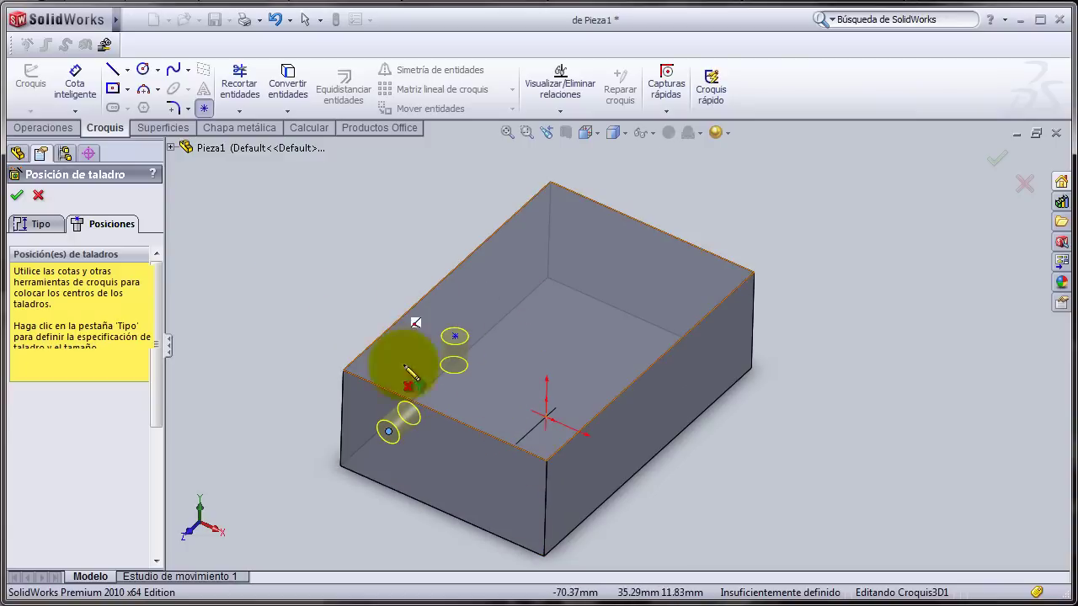
left_click(455, 336)
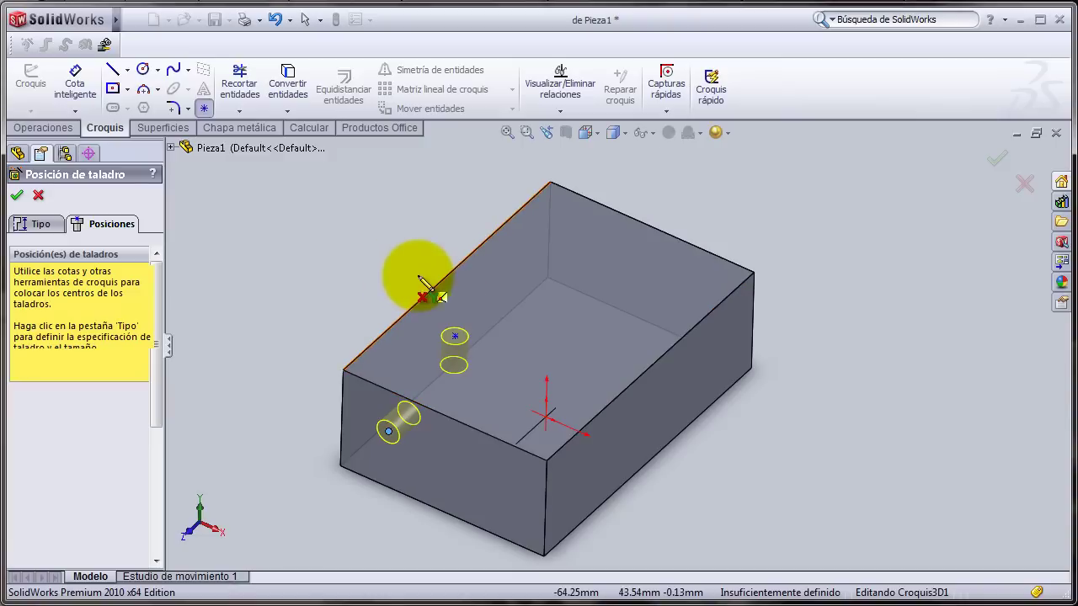
key("Escape")
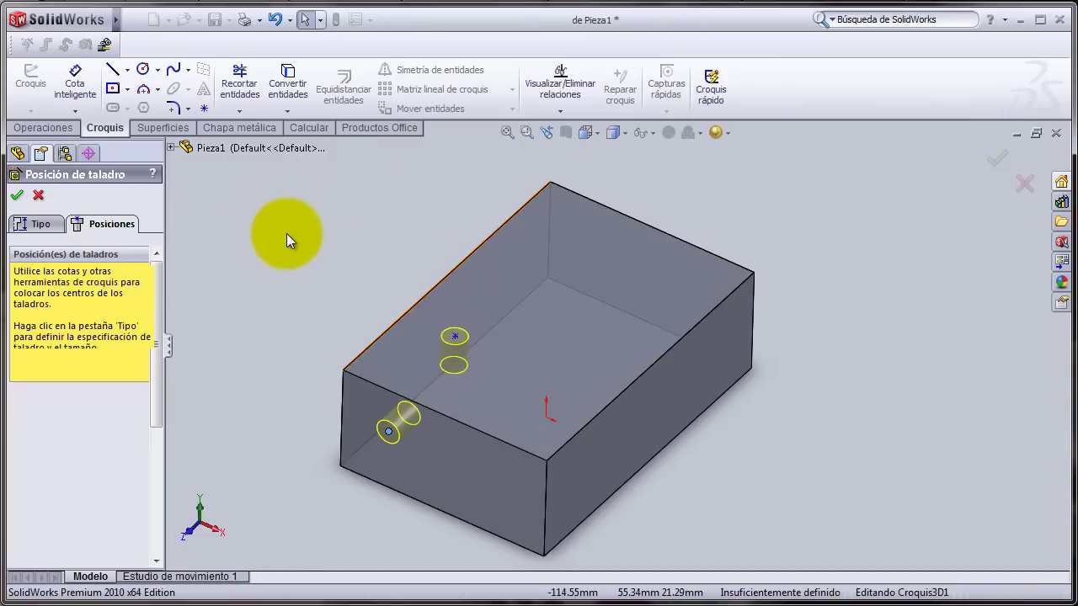
Step: Dimension the top-face hole centre 30 mm from the back edge and 50 mm from the front edge
left_click(82, 98)
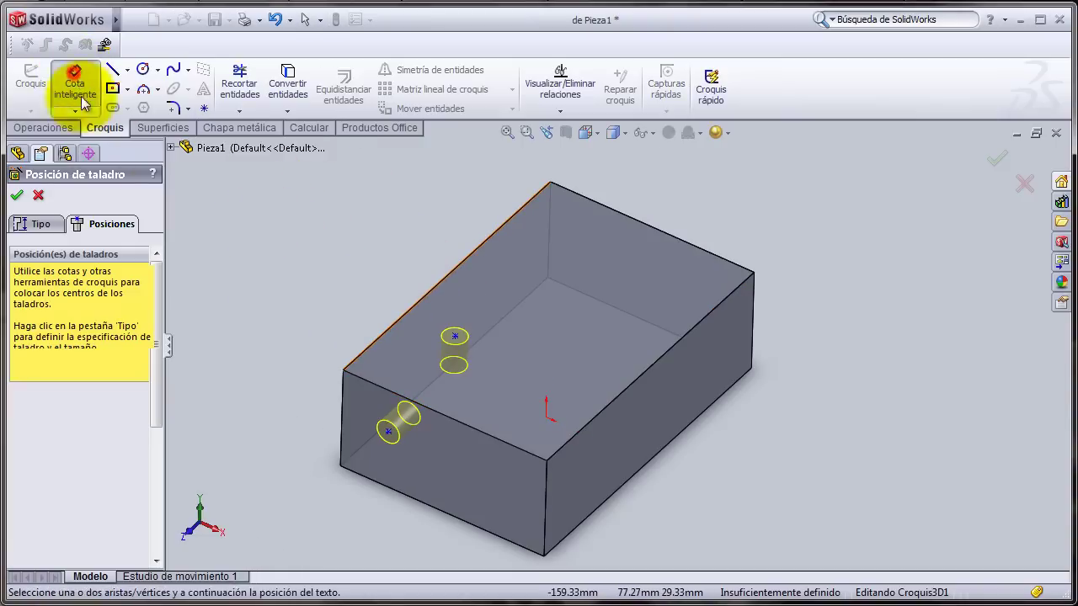
left_click(455, 339)
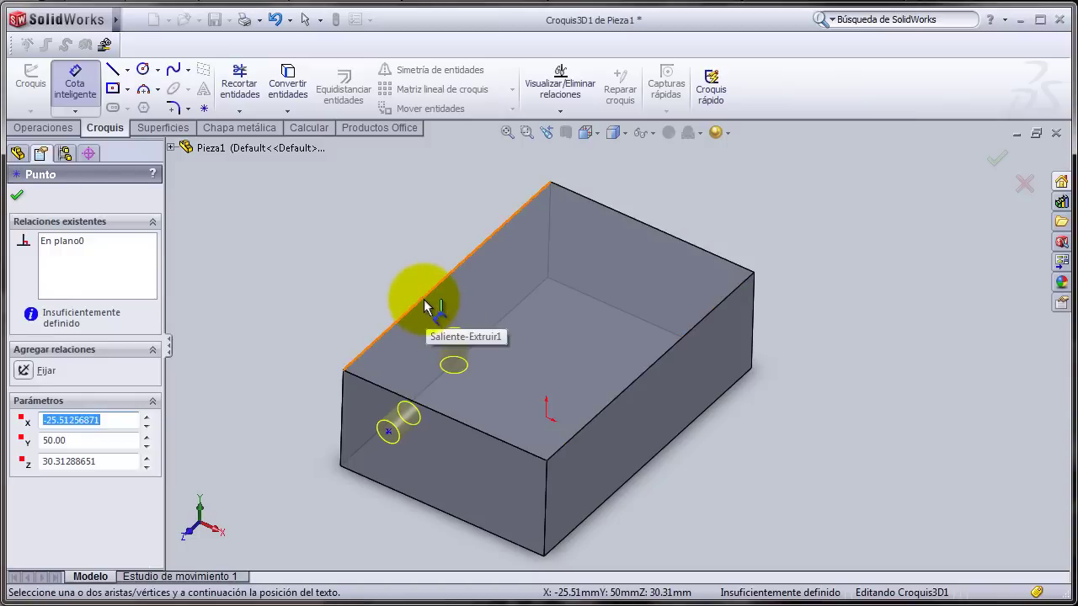
left_click(425, 300)
left_click(415, 260)
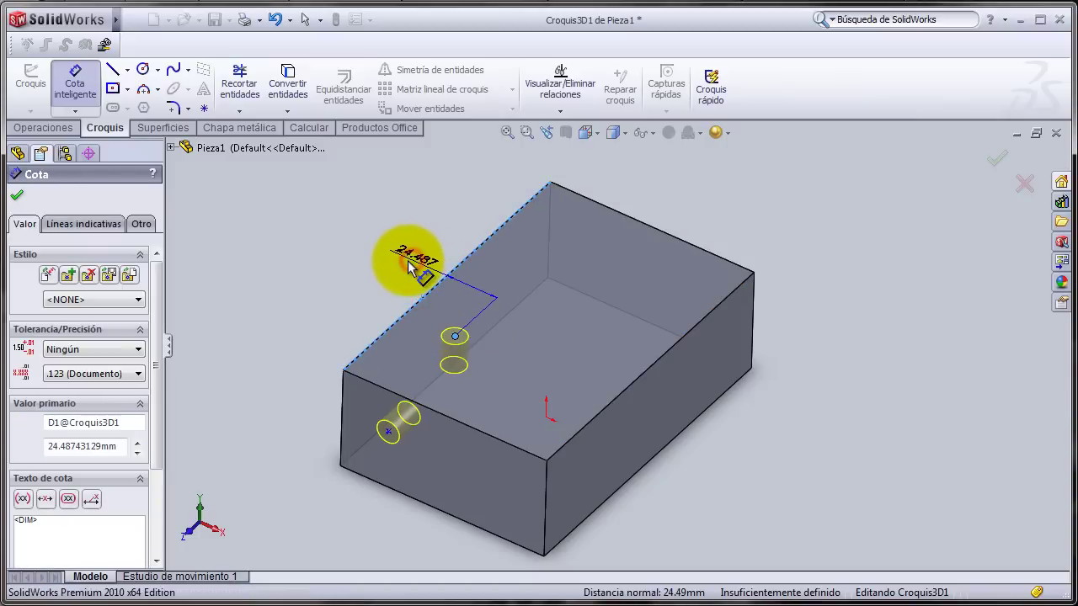
type("30")
key("Return")
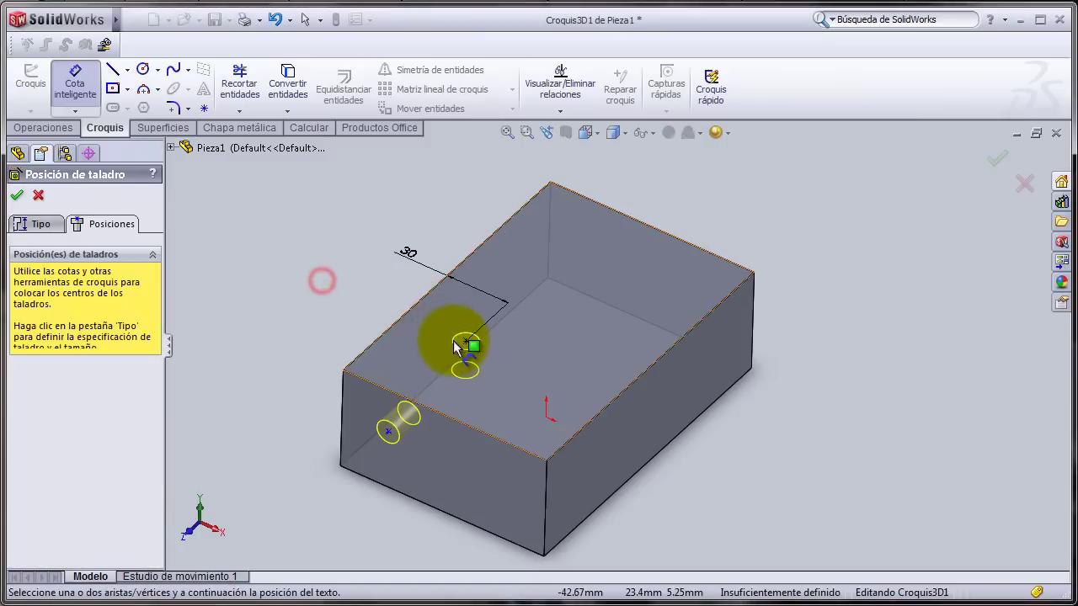
left_click(466, 341)
left_click(394, 392)
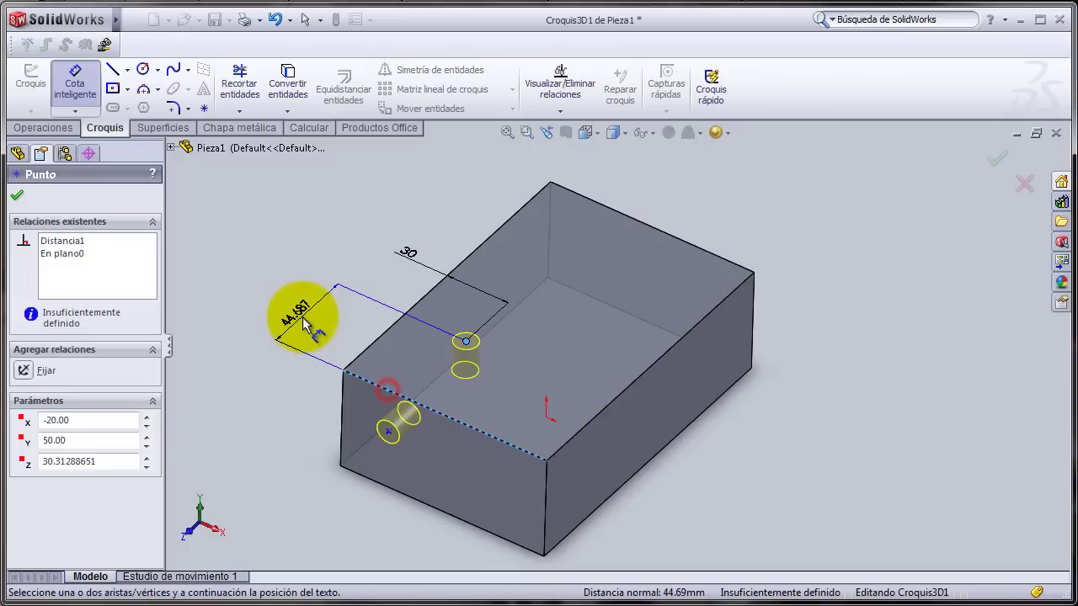
left_click(302, 316)
type("50")
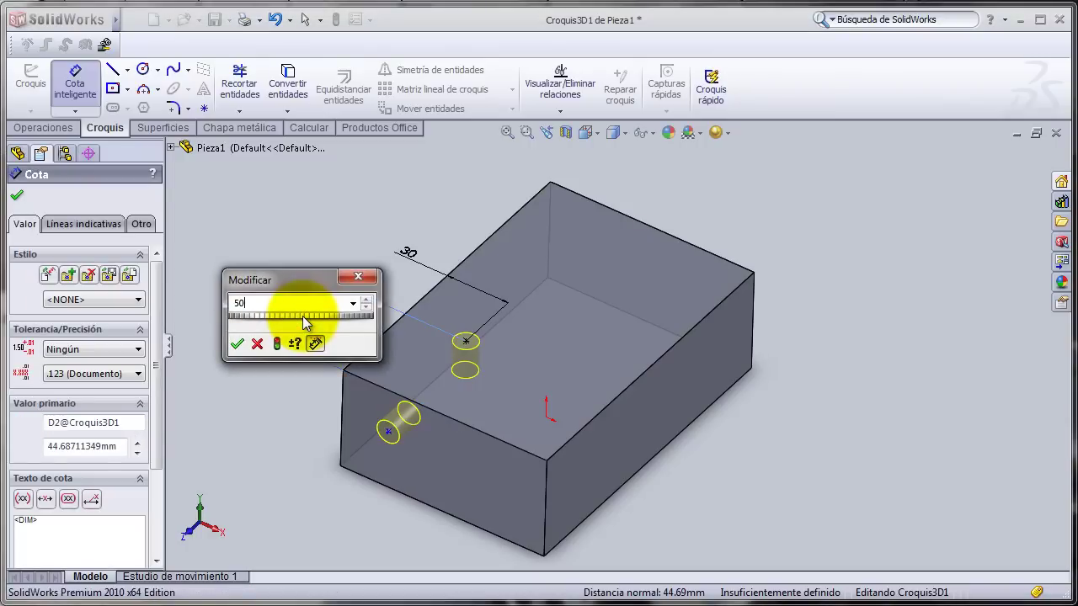
key("Return")
left_click(238, 323)
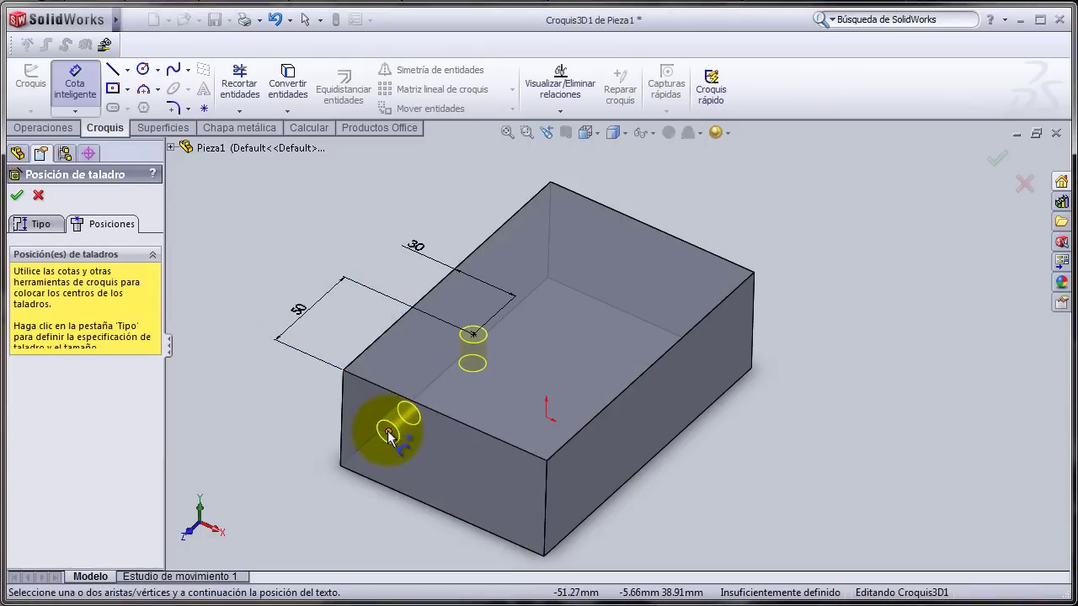
Step: Dimension the front-face hole centre 25 mm from the top edge and 25 mm from the left edge
left_click(388, 431)
left_click(393, 400)
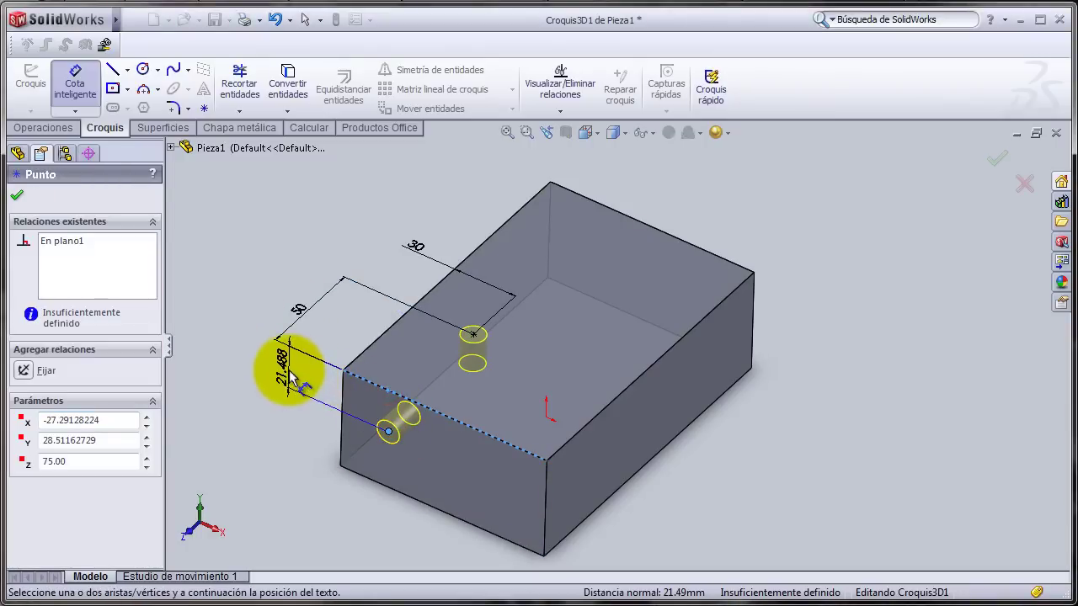
left_click(286, 375)
type("25")
key("Return")
left_click(272, 452)
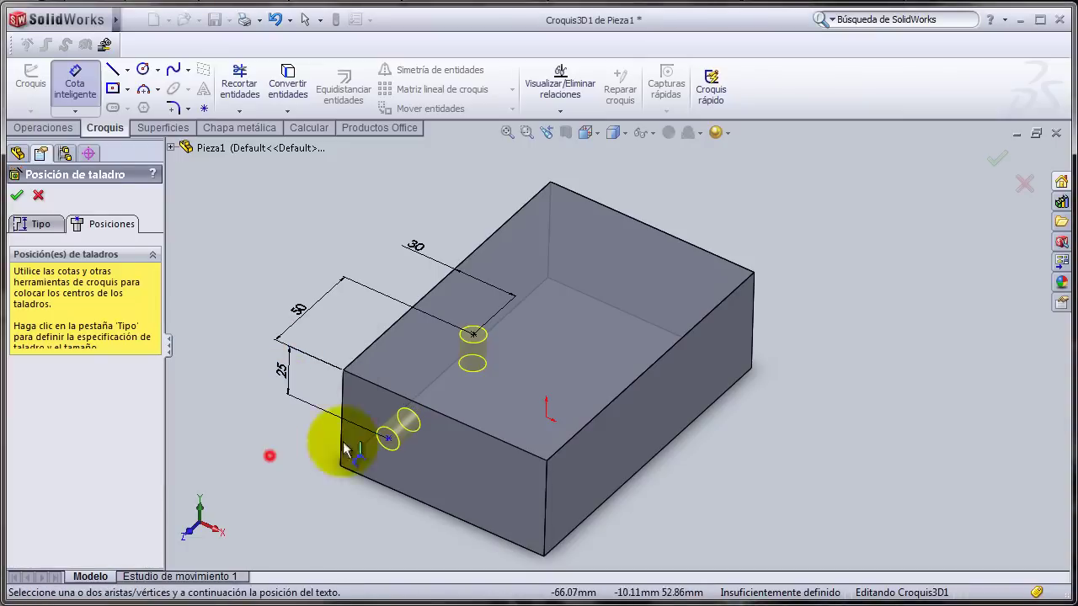
left_click(387, 439)
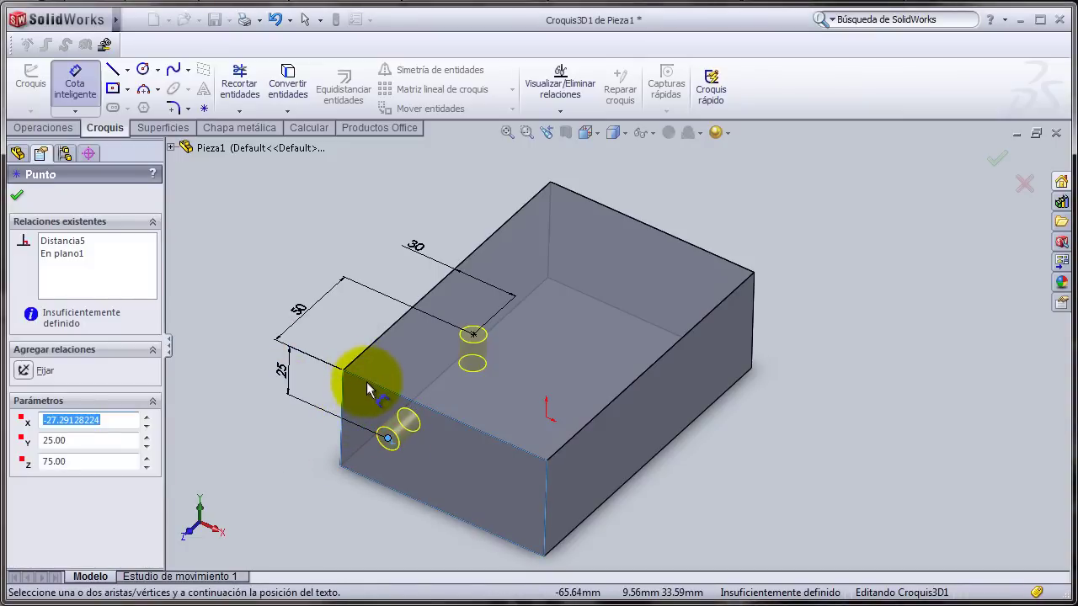
key("Escape")
right_click_drag(259, 467, 264, 425)
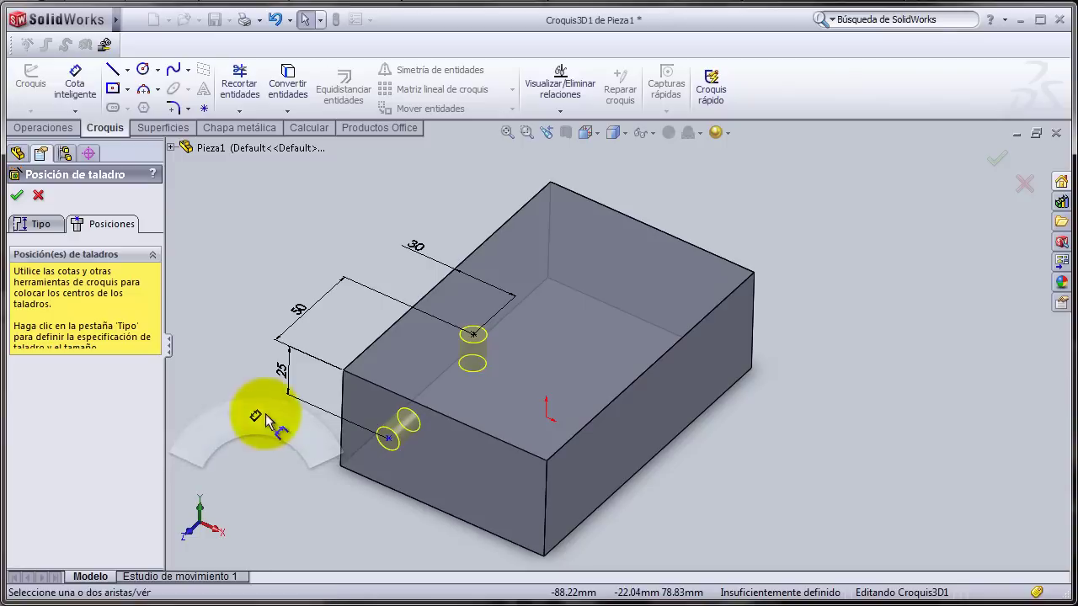
left_click(388, 438)
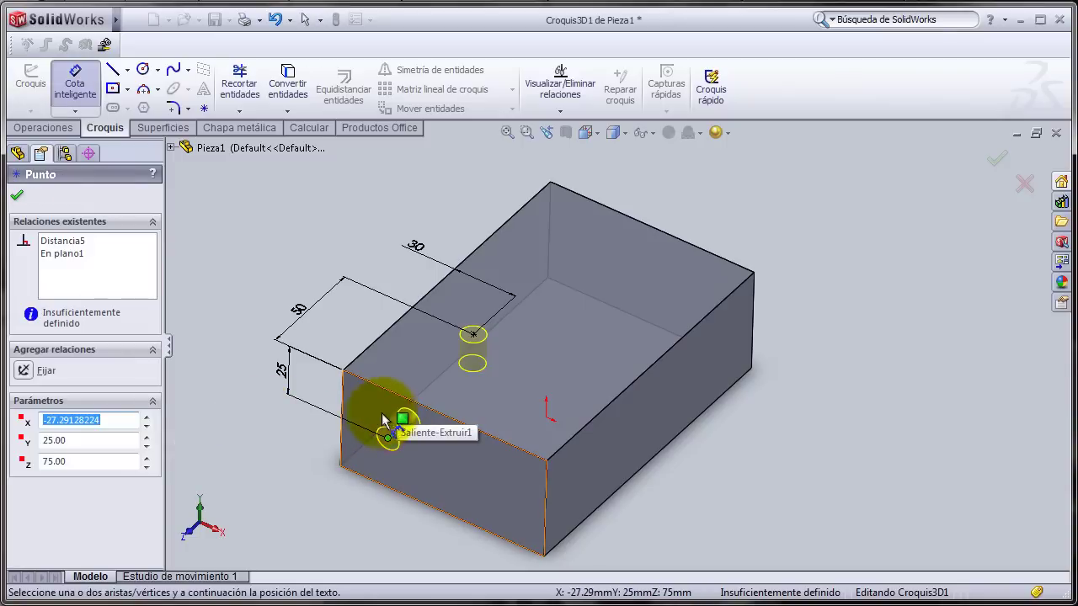
left_click(341, 396)
left_click(355, 505)
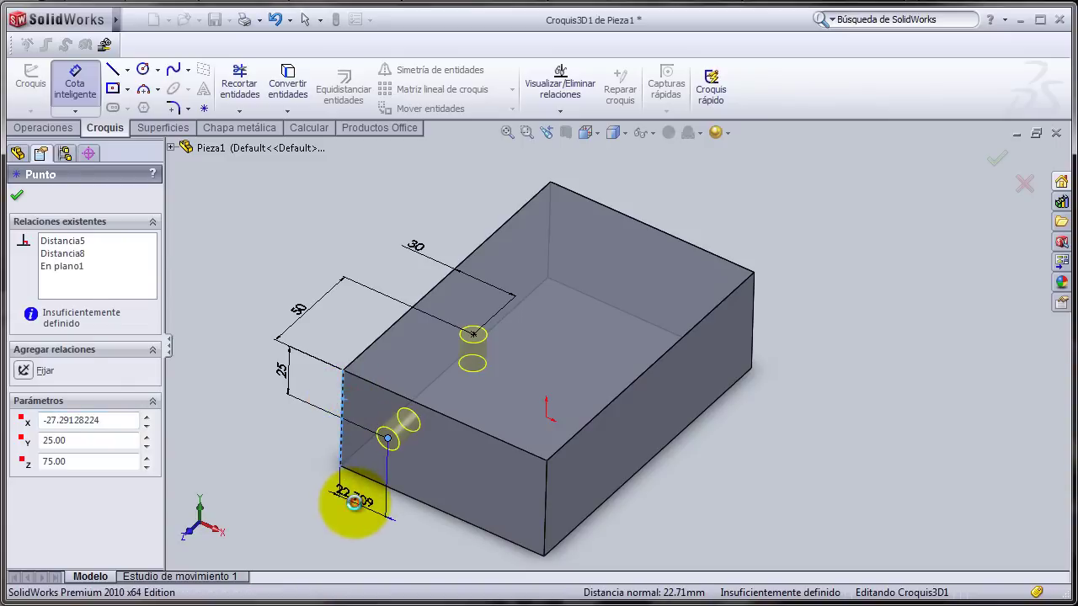
left_click(355, 504)
type("25")
key("Return")
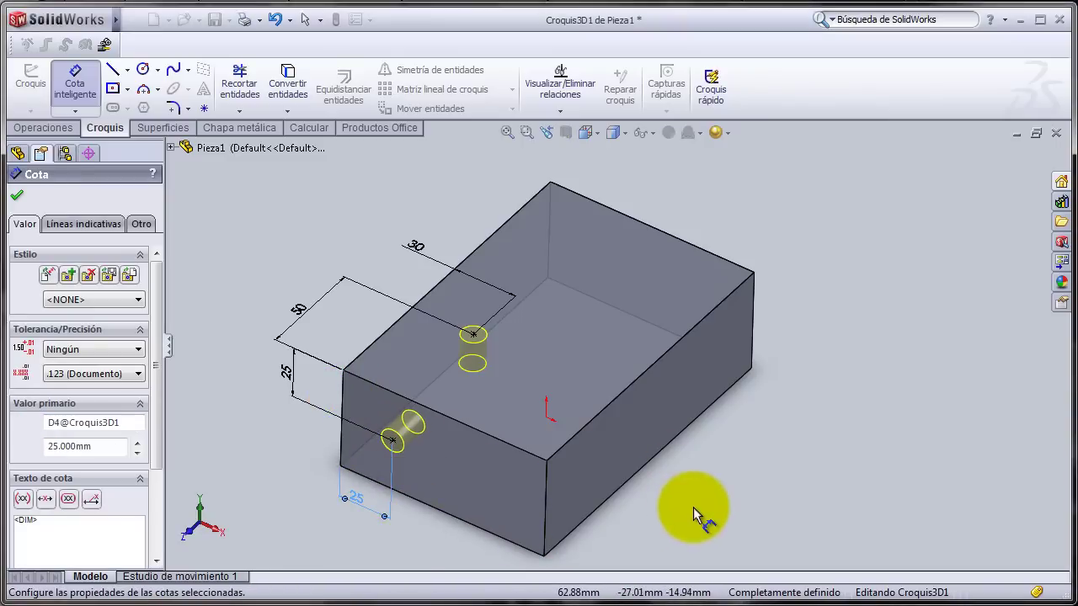
left_click(693, 507)
left_click(693, 507)
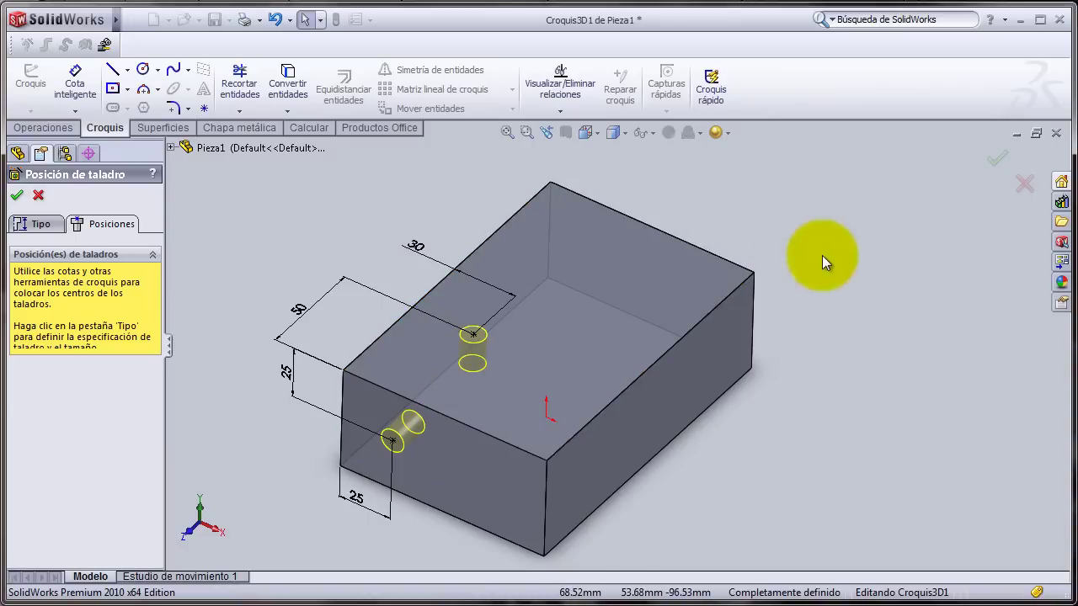
Step: Accept the positions to cut both clearance holes, then zoom and orbit to inspect the top hole
left_click(1000, 166)
scroll(497, 350, "down", 3)
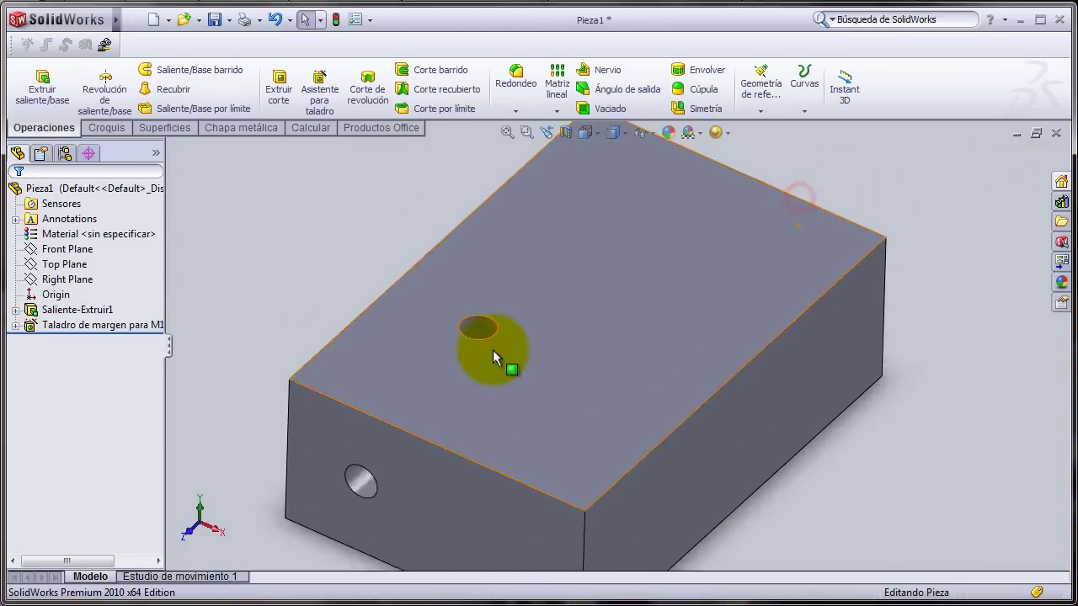
scroll(516, 350, "down", 3)
mouse_move(516, 350)
middle_mouse_down()
mouse_move(512, 421)
mouse_move(524, 313)
mouse_move(488, 373)
mouse_move(489, 409)
mouse_move(497, 404)
mouse_move(480, 425)
mouse_move(438, 426)
middle_mouse_up()
scroll(505, 324, "down", 5)
scroll(493, 408, "up", 5)
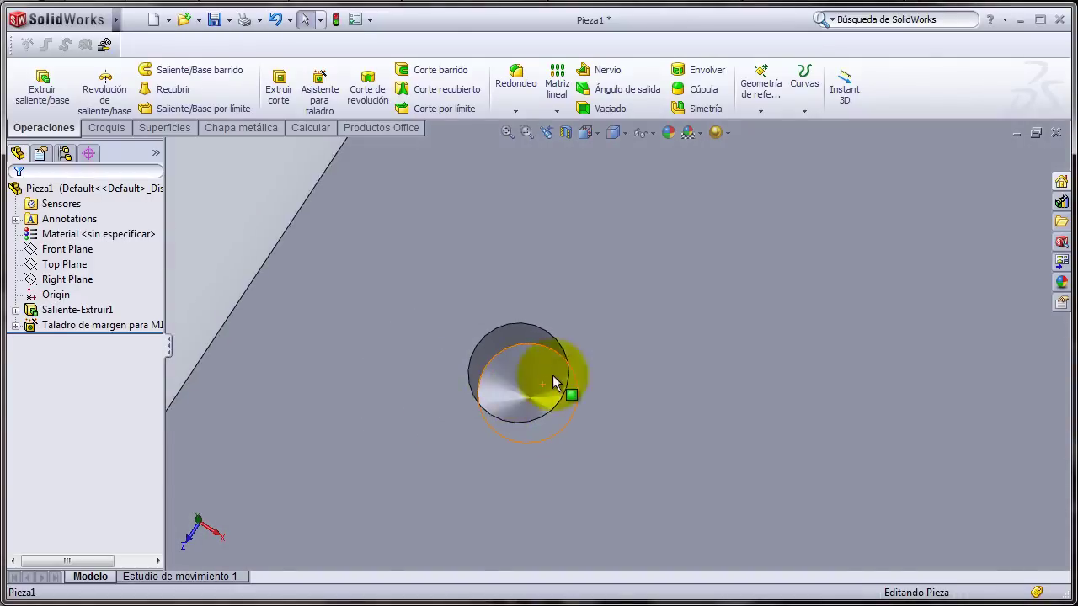
scroll(573, 389, "up", 4)
scroll(649, 381, "down", 2)
mouse_move(649, 381)
middle_mouse_down()
mouse_move(666, 381)
mouse_move(646, 289)
mouse_move(648, 320)
mouse_move(682, 321)
mouse_move(651, 328)
mouse_move(649, 311)
middle_mouse_up()
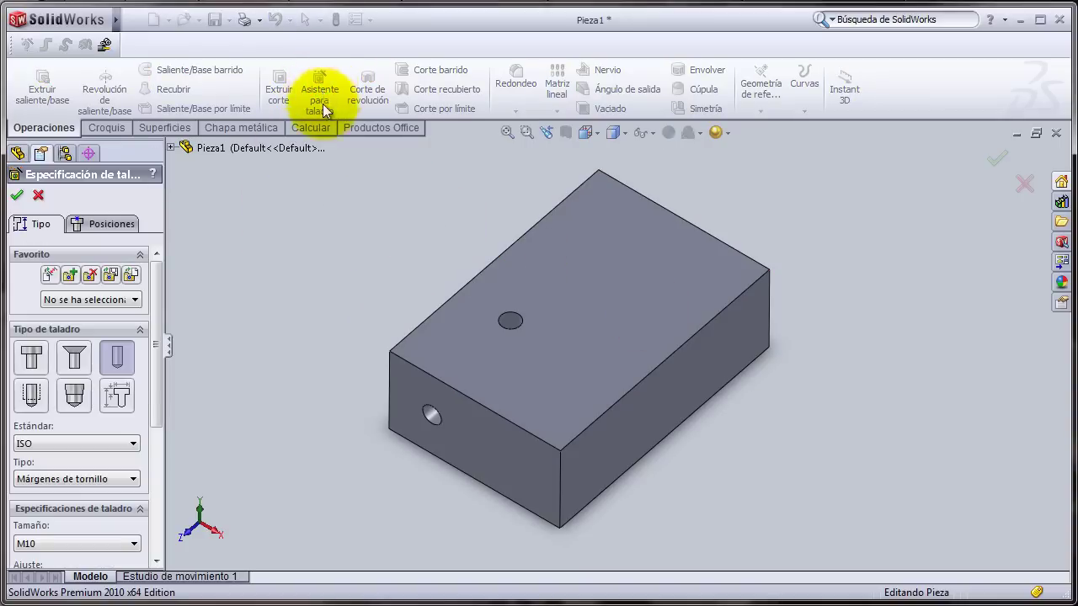
Step: Choose an ISO plain tapped hole in size M10
left_click(34, 399)
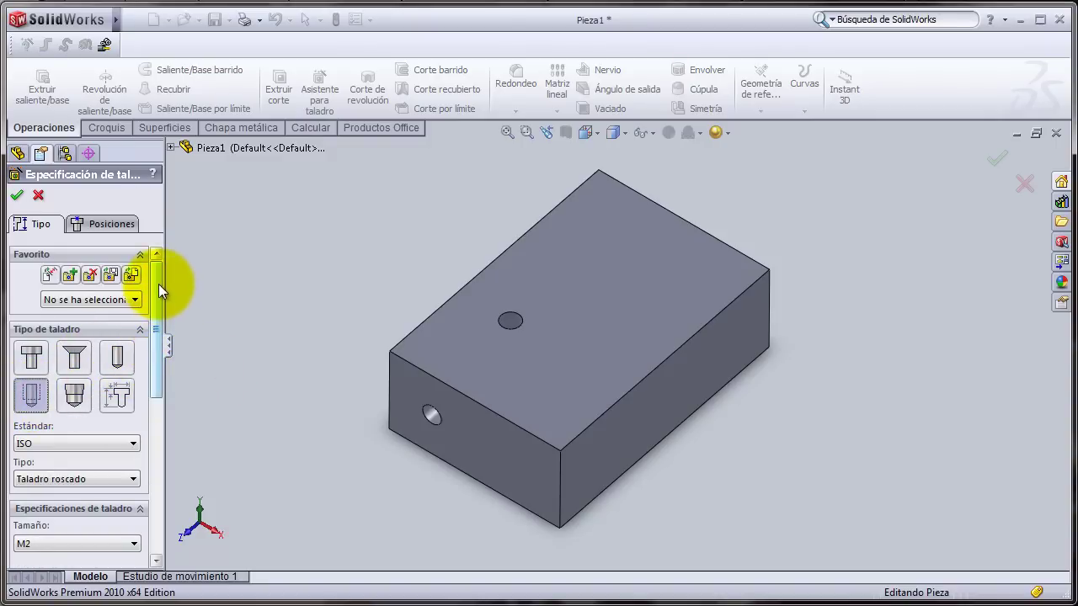
left_click_drag(158, 284, 156, 339)
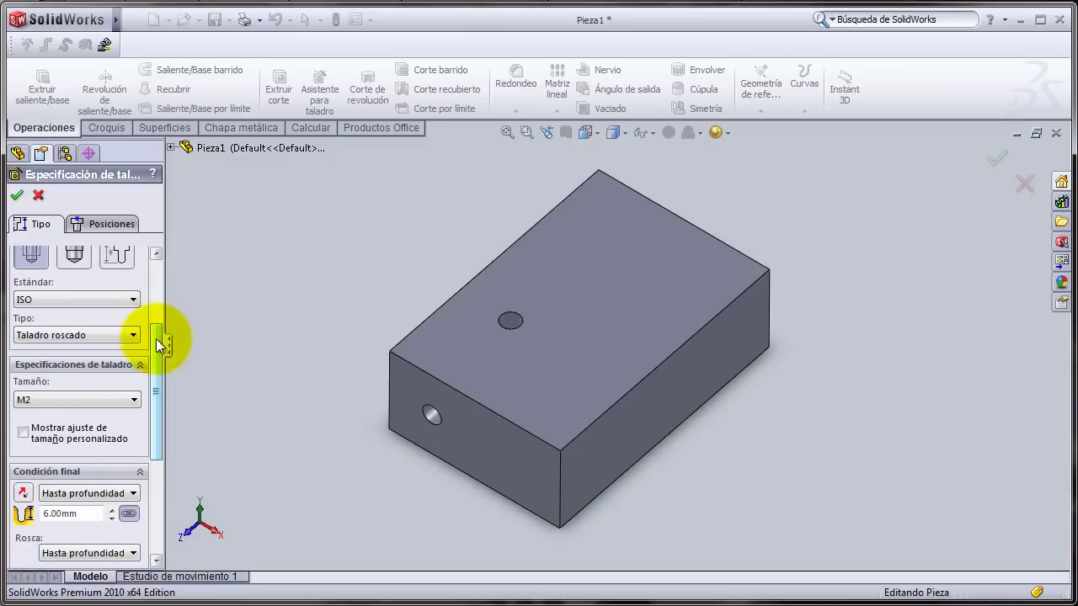
left_click(133, 300)
left_click(133, 300)
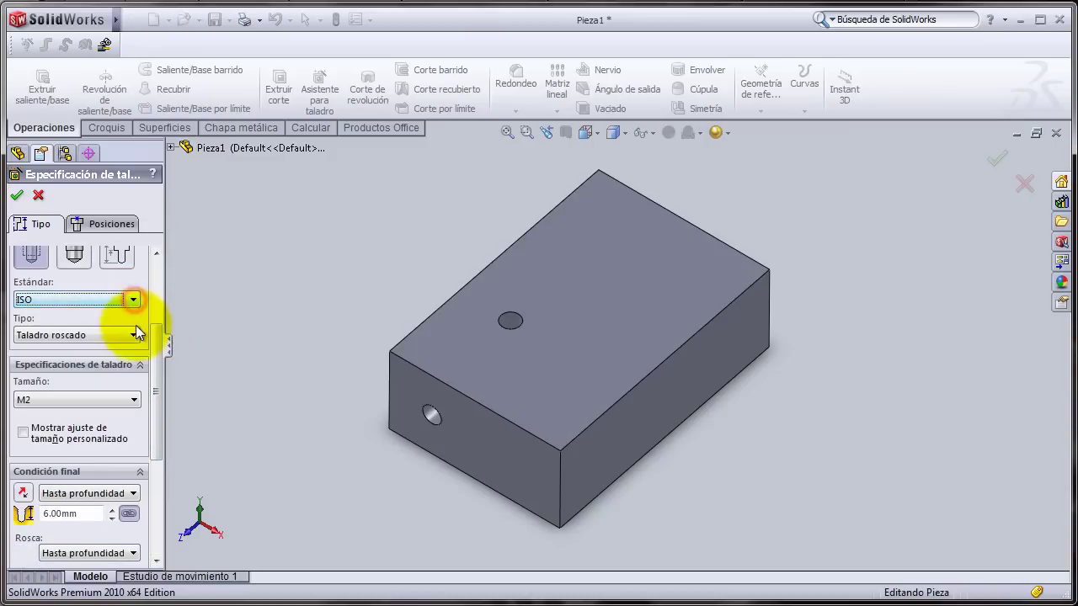
left_click(133, 334)
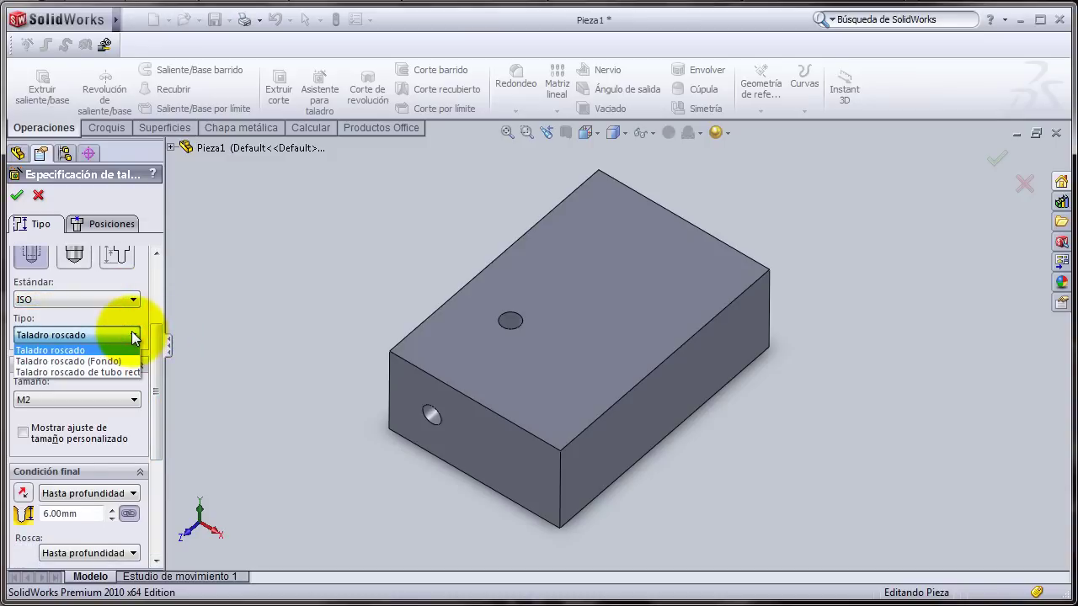
left_click(133, 335)
left_click(133, 400)
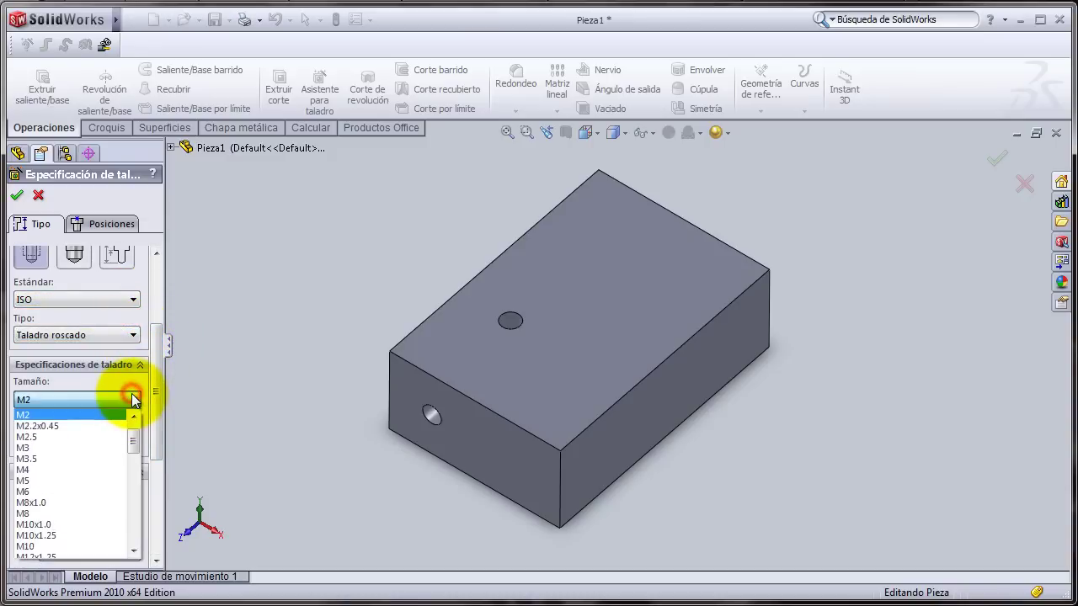
left_click_drag(132, 439, 135, 456)
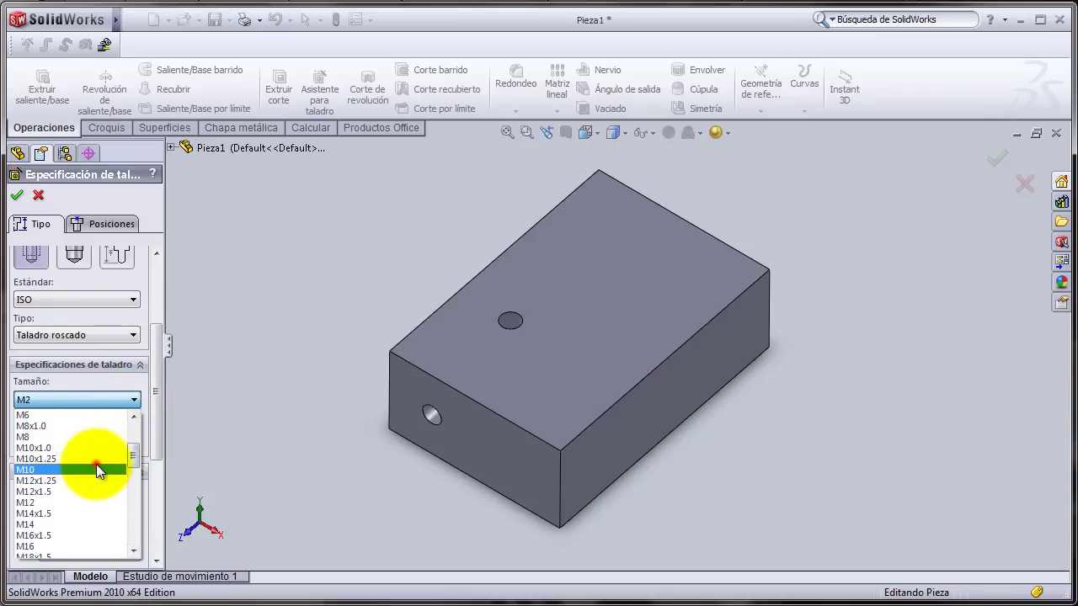
left_click(96, 471)
Step: Keep the blind end condition with 30 mm thread depth and 37.50 mm hole depth
left_click_drag(156, 349, 157, 401)
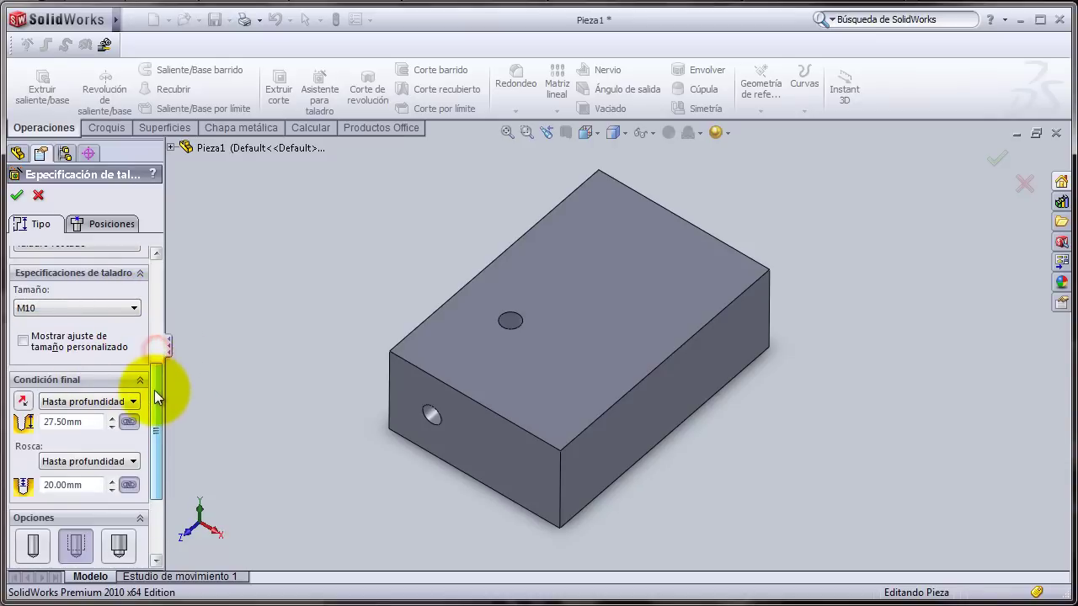
left_click(100, 402)
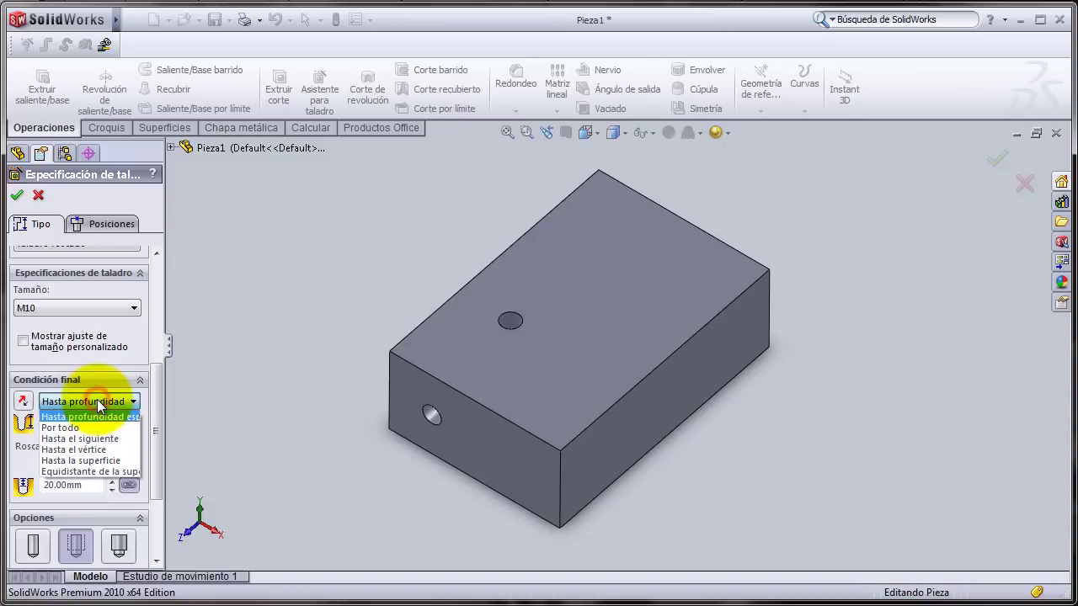
left_click(98, 400)
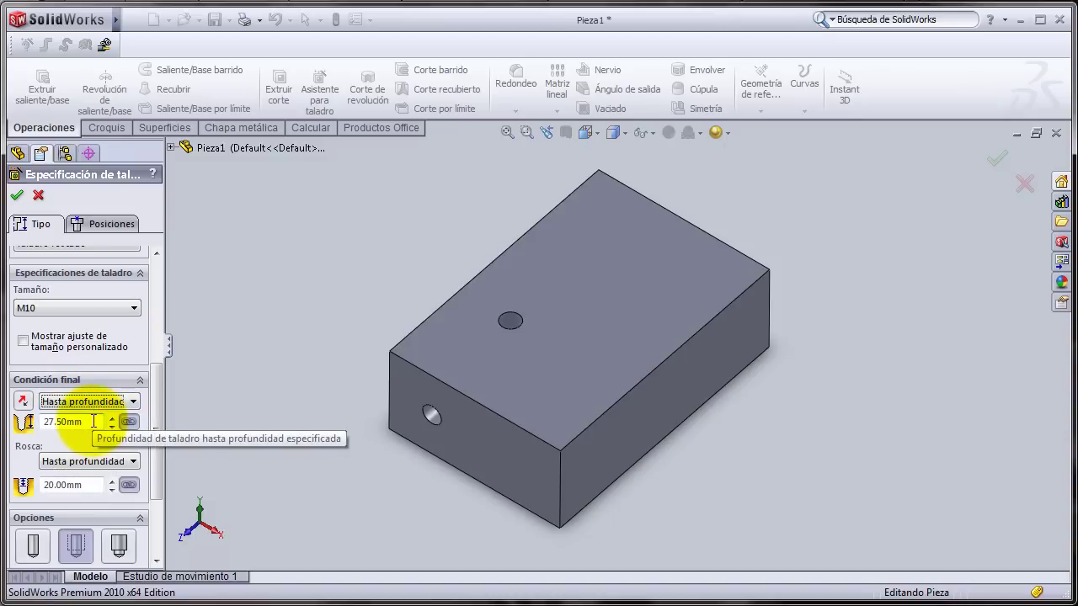
left_click(93, 421)
left_click(85, 480)
type("30")
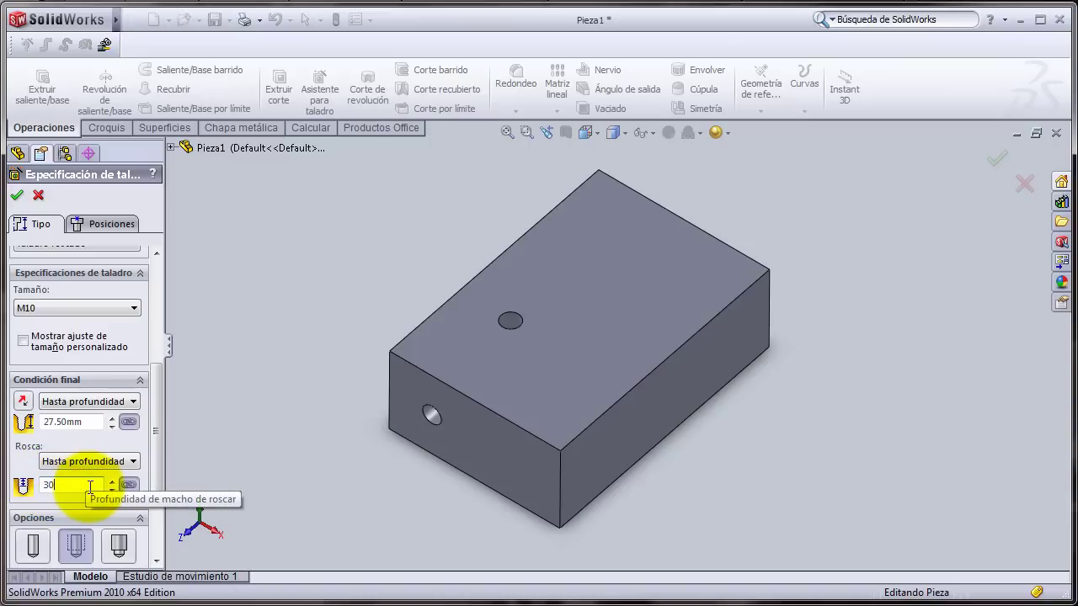
key("Return")
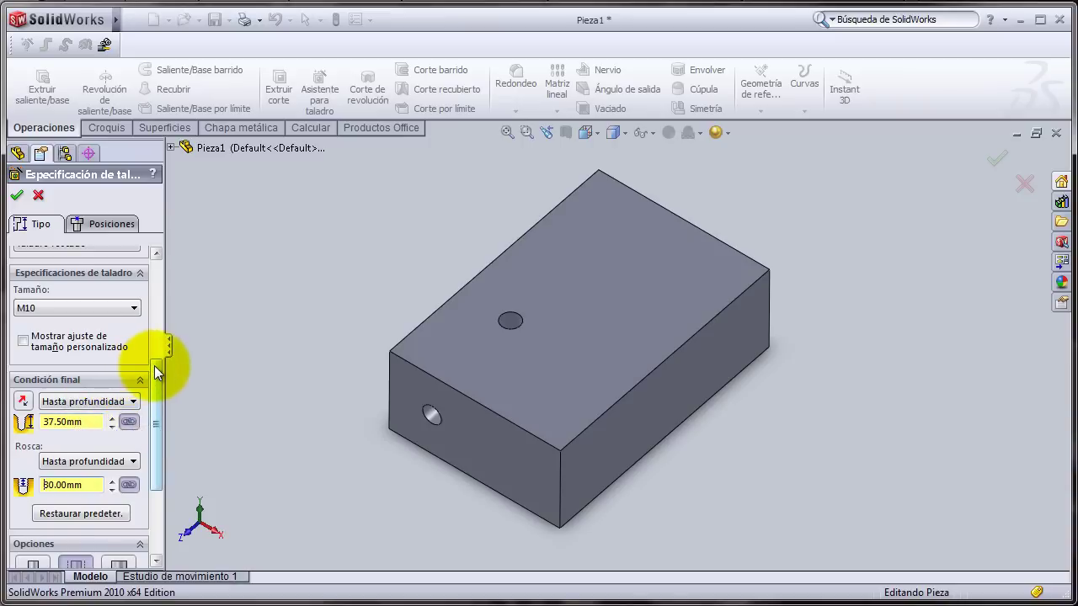
mouse_move(155, 365)
left_mouse_down()
mouse_move(156, 408)
mouse_move(159, 366)
left_mouse_up()
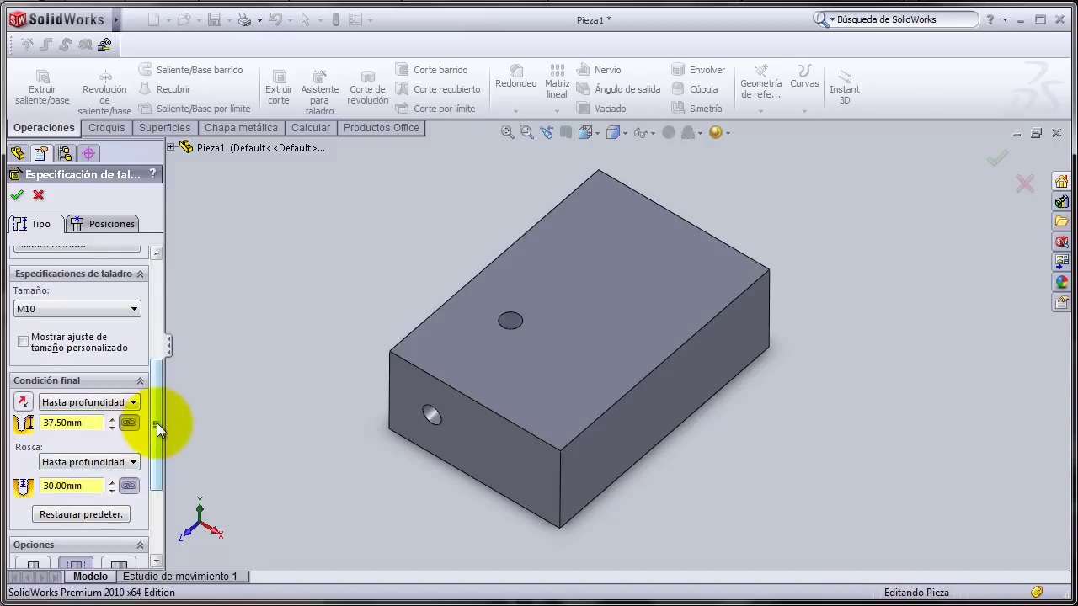
mouse_move(157, 423)
left_mouse_down()
mouse_move(157, 467)
mouse_move(164, 406)
left_mouse_up()
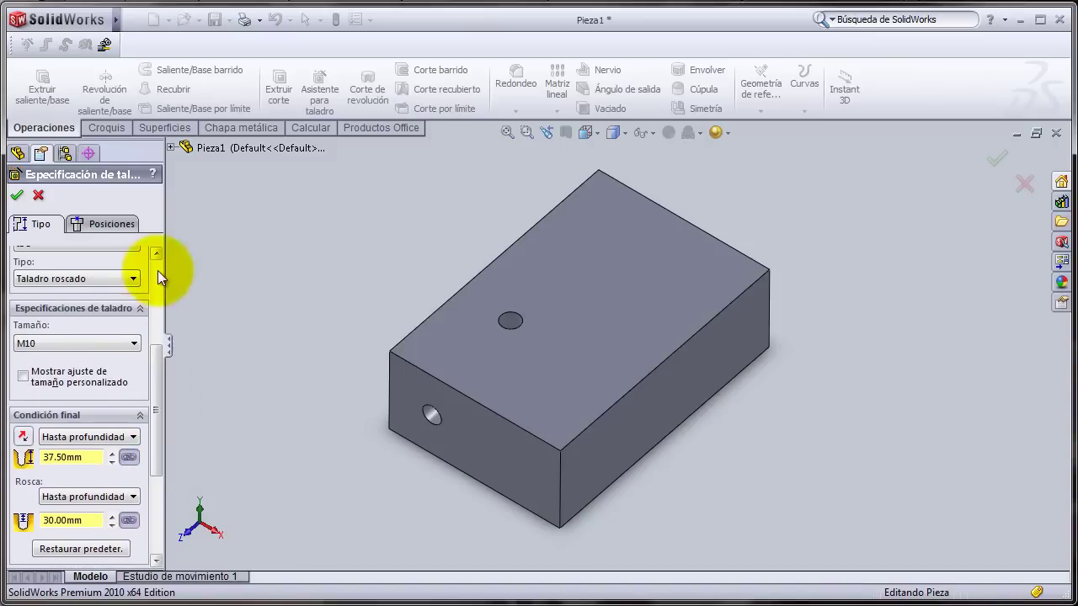
left_click(113, 225)
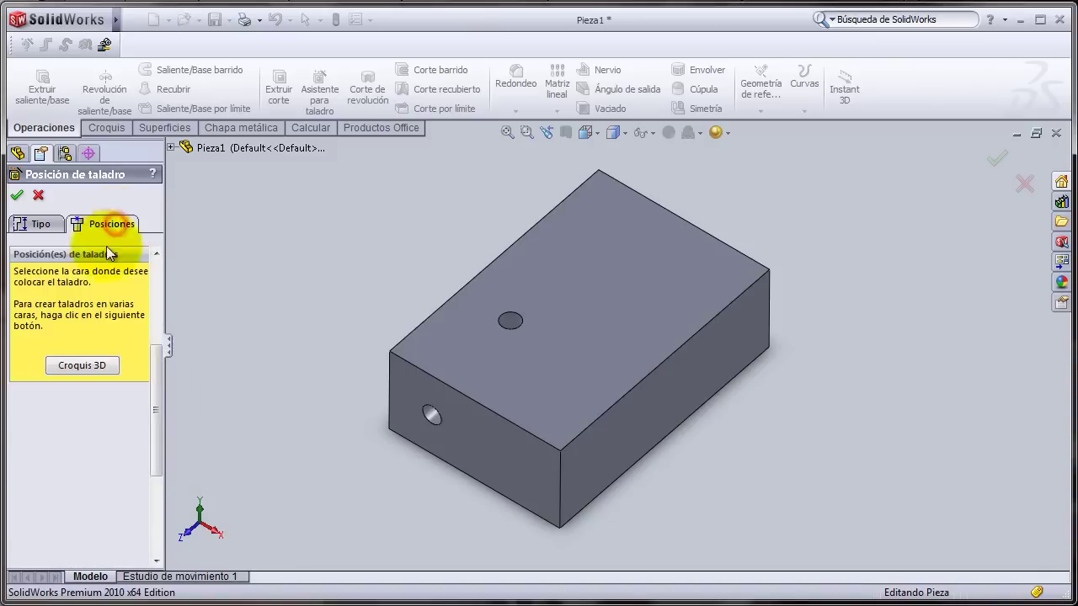
Step: Start a 3D sketch and place two tapped-hole centre points on the top face
left_click(98, 366)
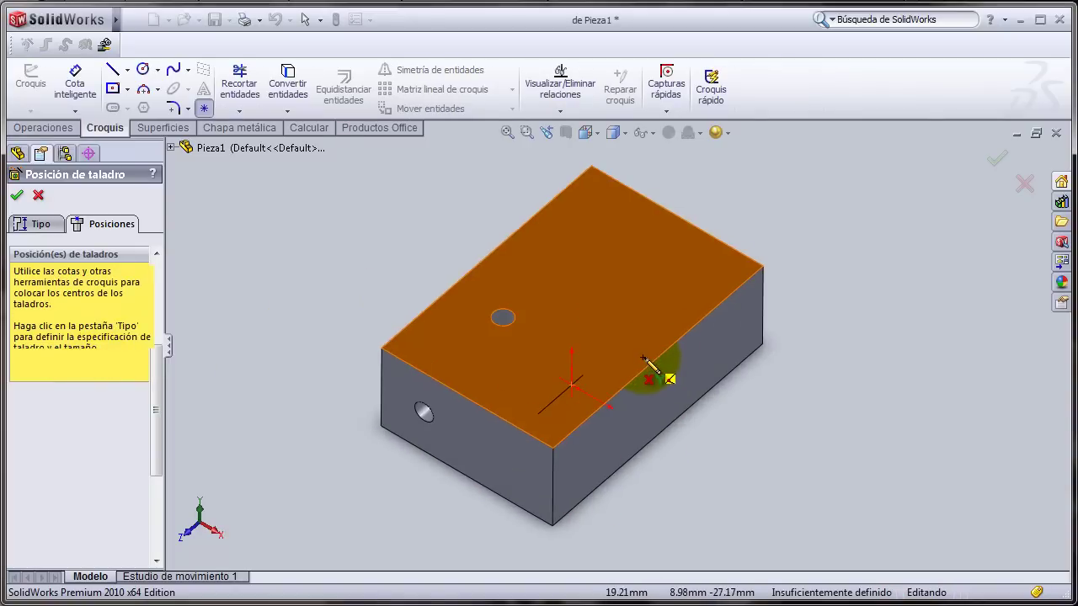
left_click(608, 214)
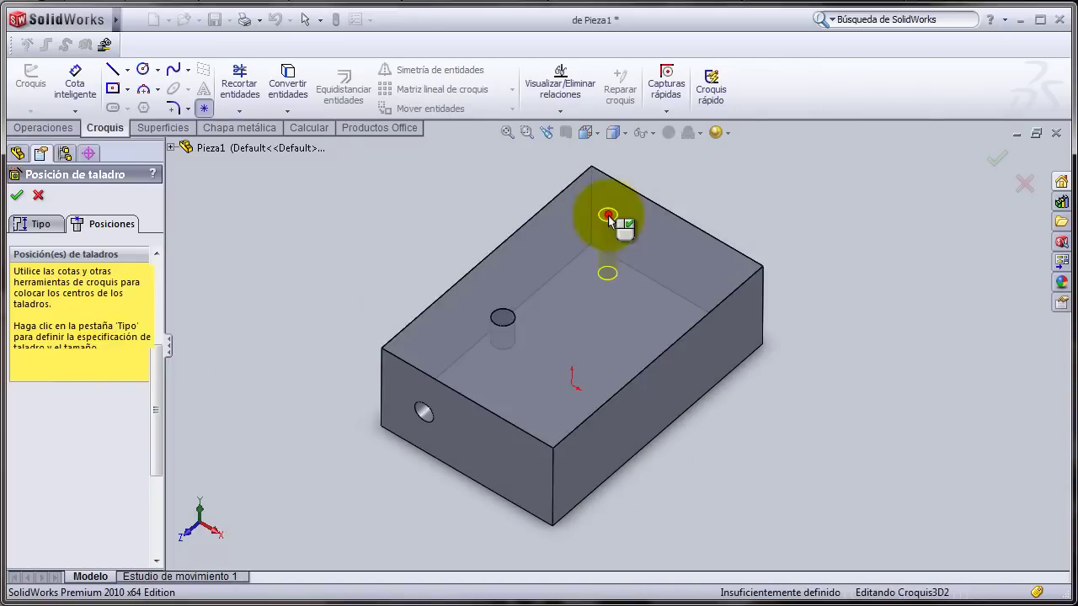
left_click(677, 253)
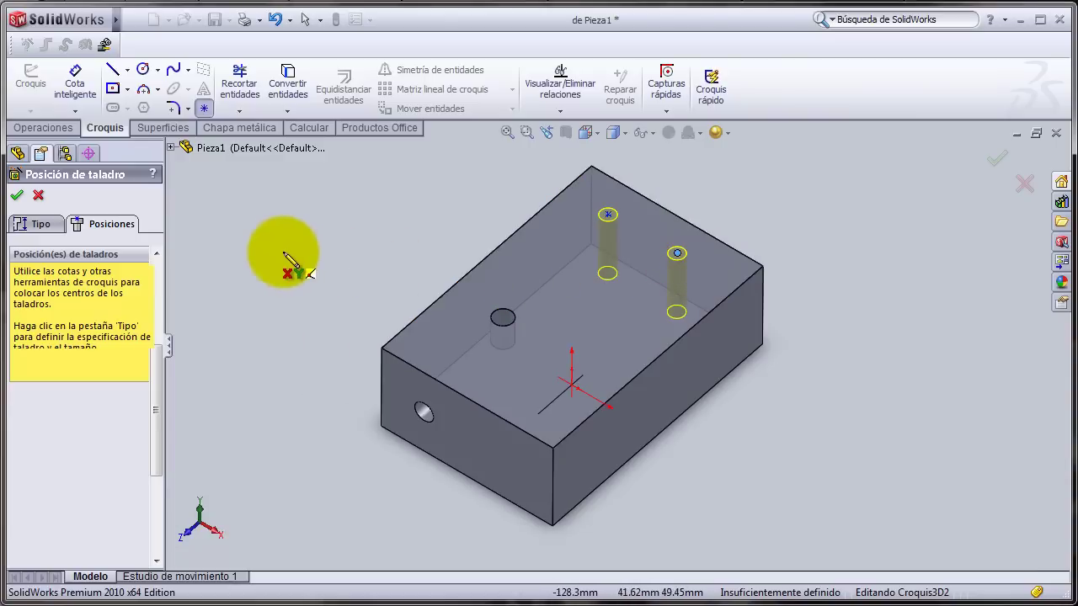
Step: Dimension the first tapped-hole centre 25 mm from the block's top-left edge
left_click(75, 82)
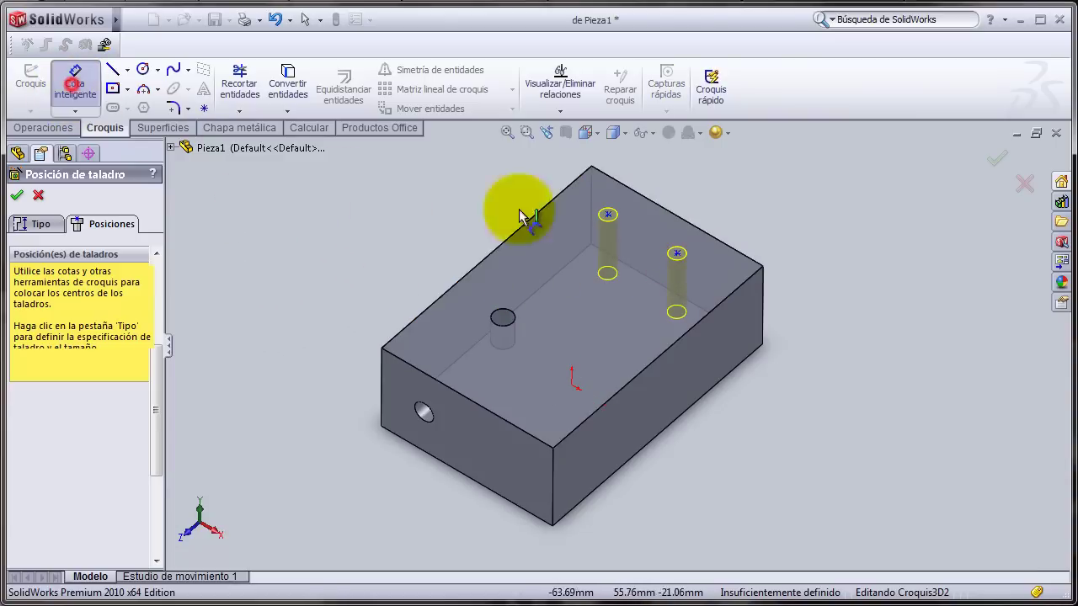
scroll(678, 253, "down", 2)
key("ctrl+Left")
key("ctrl+Down")
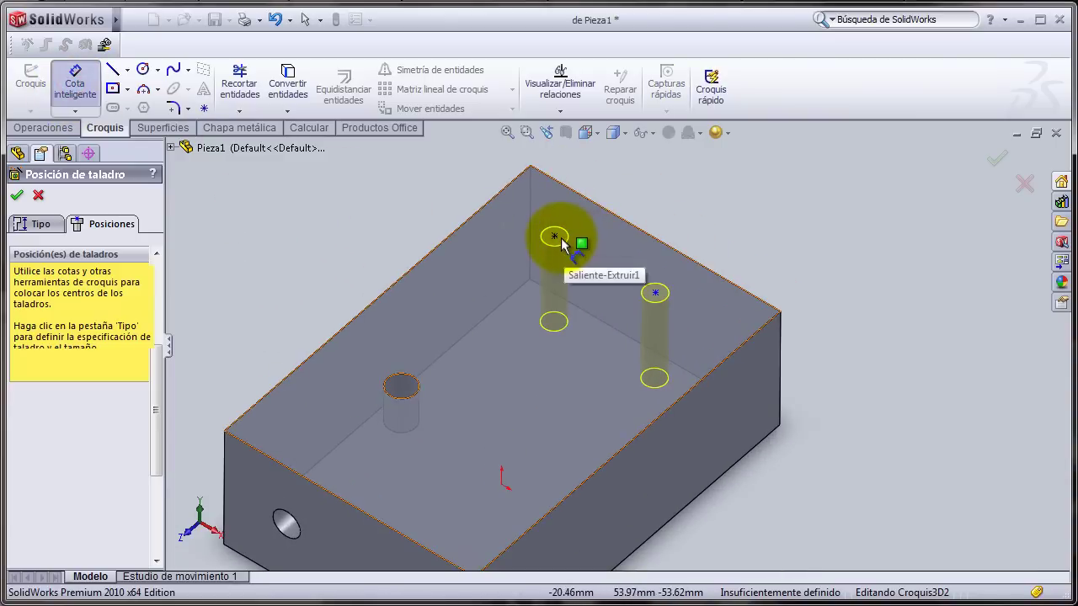
left_click(554, 237)
left_click(510, 183)
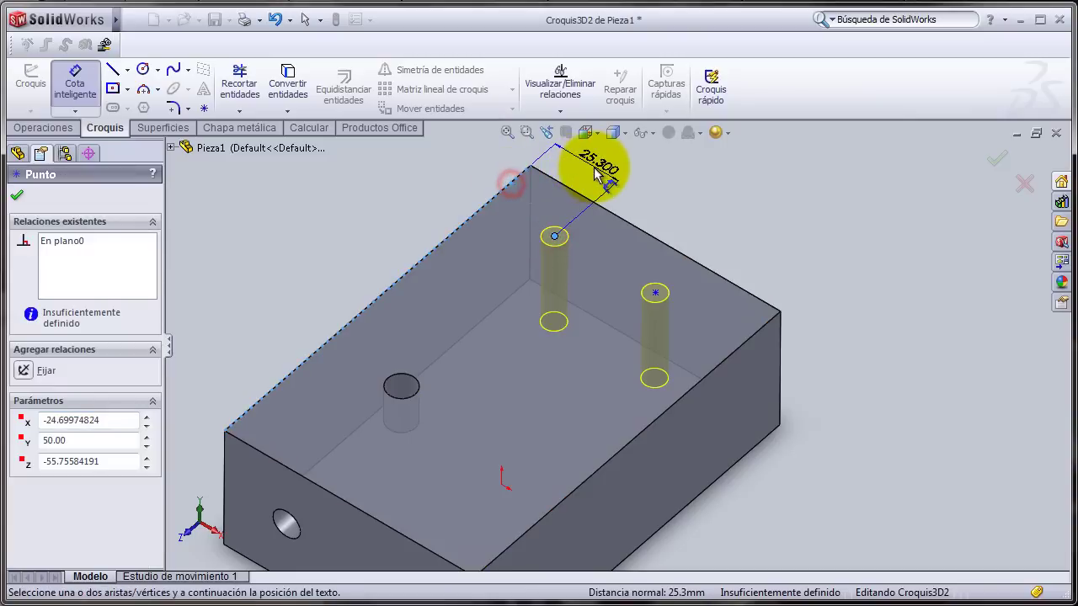
left_click(596, 168)
type("25")
key("Return")
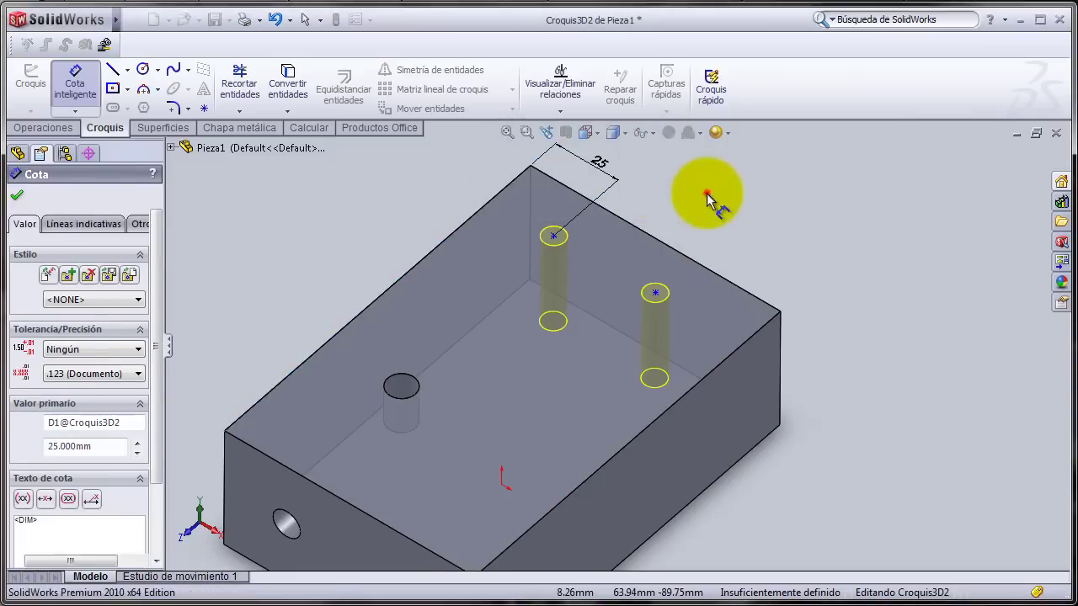
left_click(707, 196)
Step: Locate the second tapped-hole centre 30 mm from the right top edge and 20 mm from the other edge
left_click(655, 294)
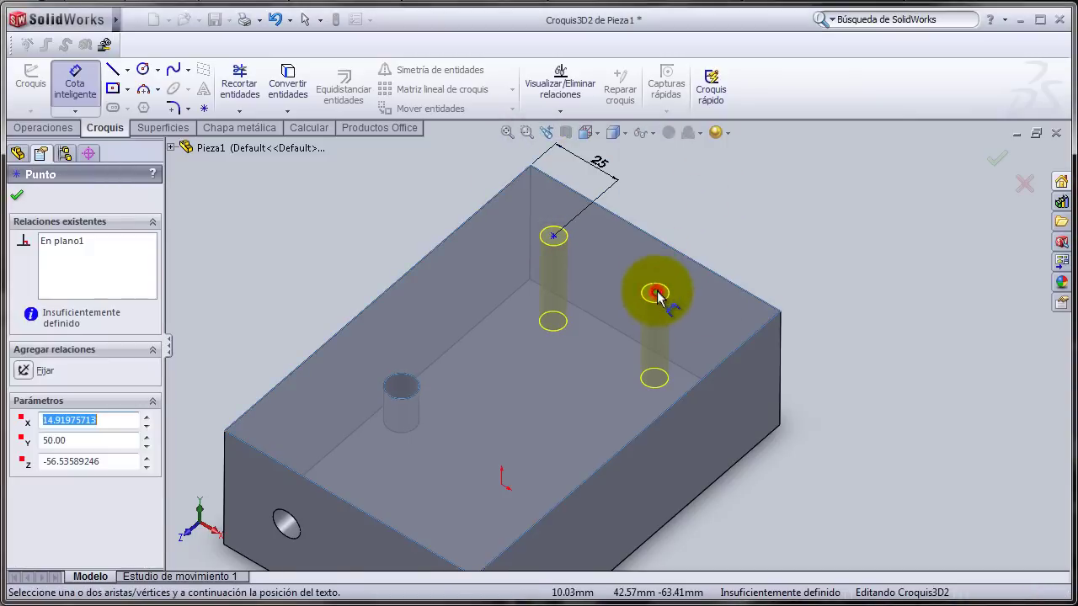
key("Escape")
right_click_drag(836, 275, 854, 207)
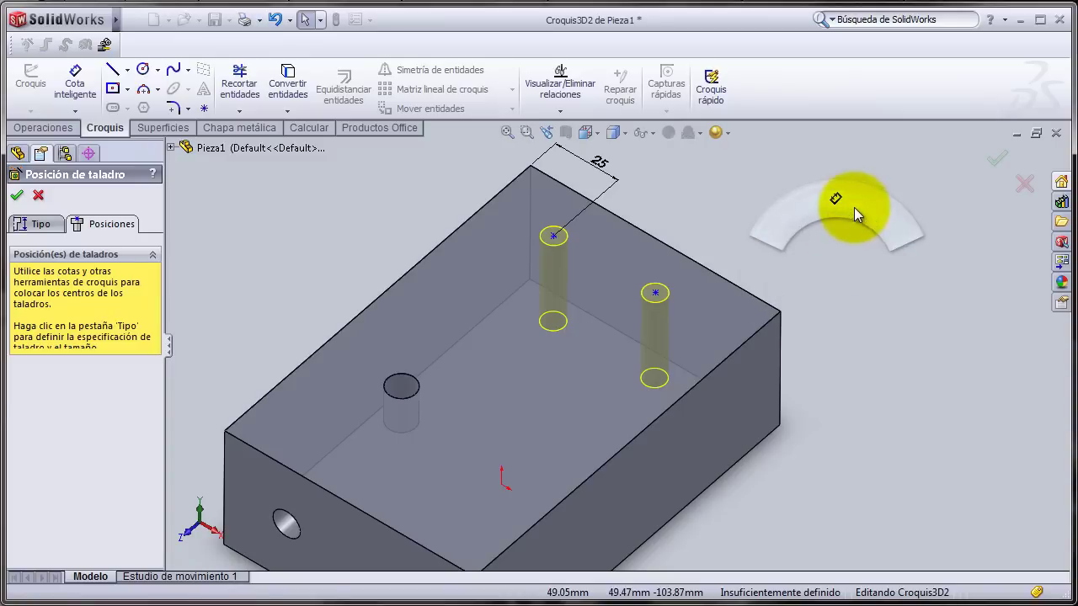
left_click(655, 293)
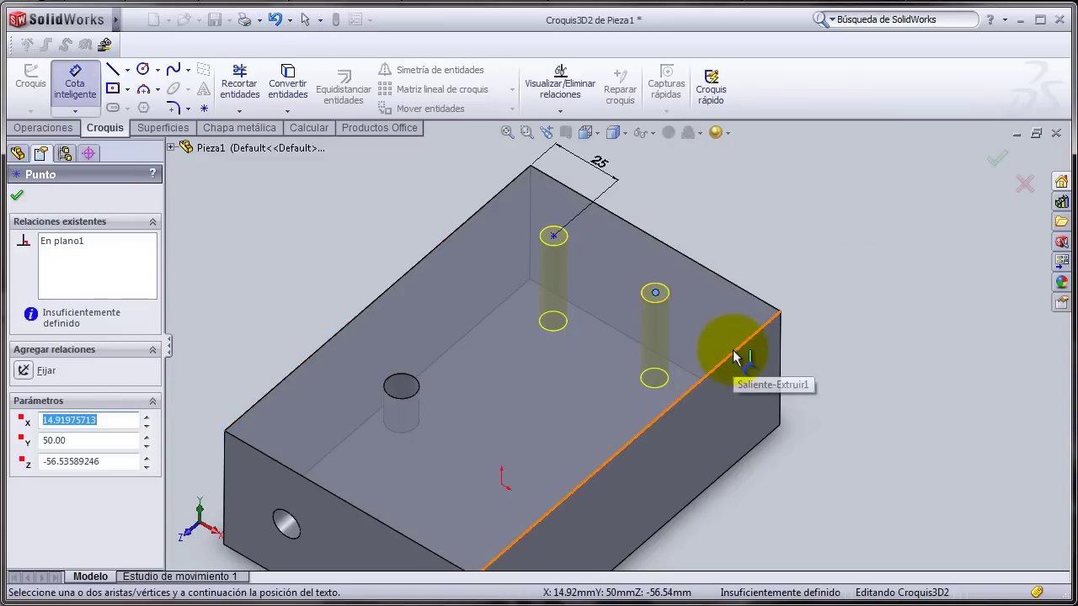
left_click(733, 351)
left_click(779, 254)
type("30")
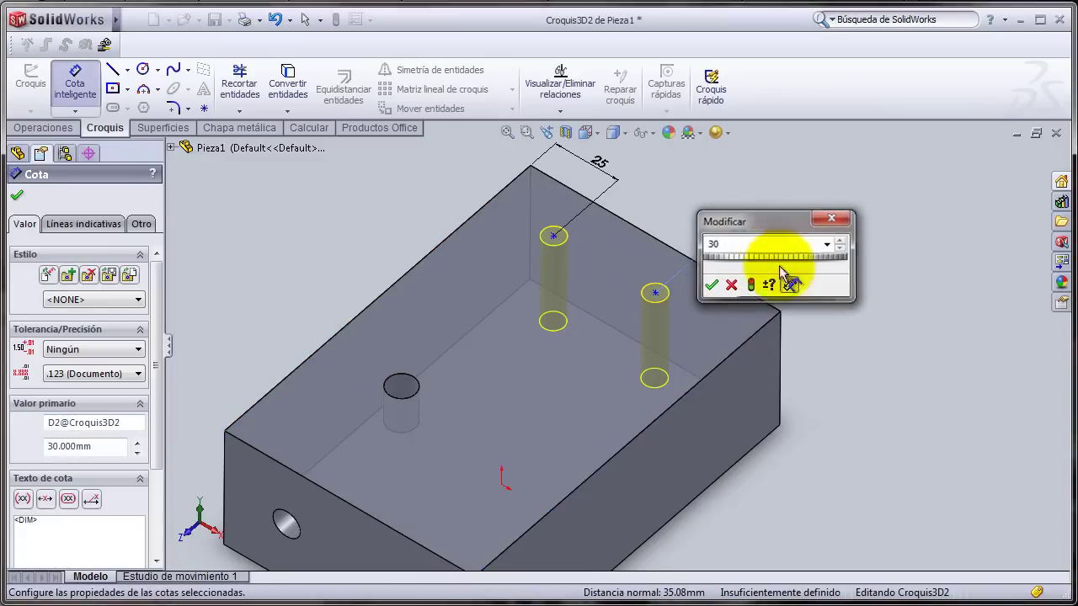
key("Return")
left_click(689, 305)
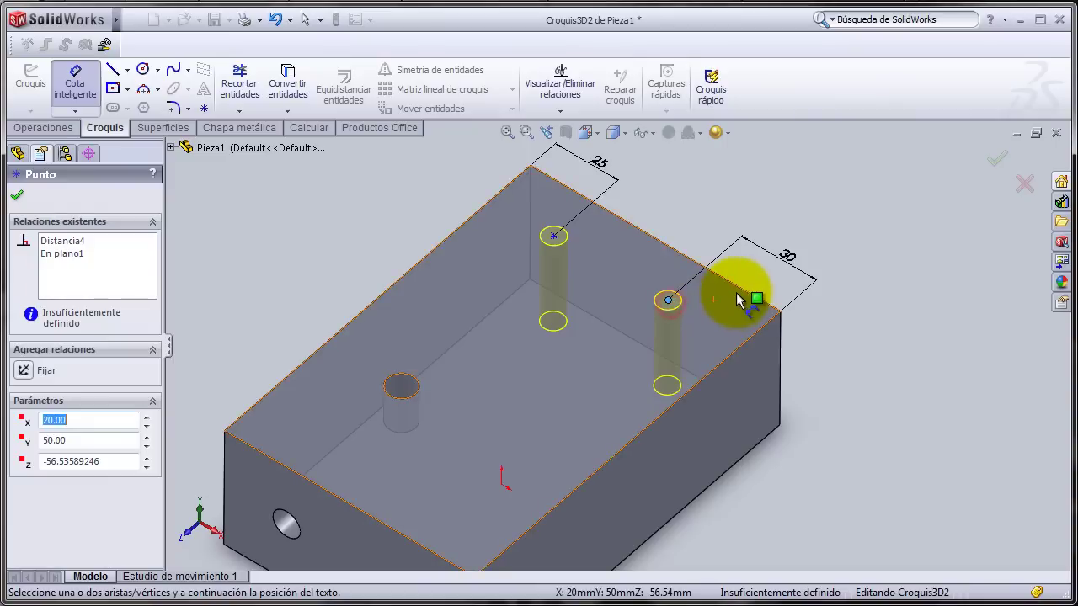
left_click(741, 290)
left_click(814, 360)
type("20")
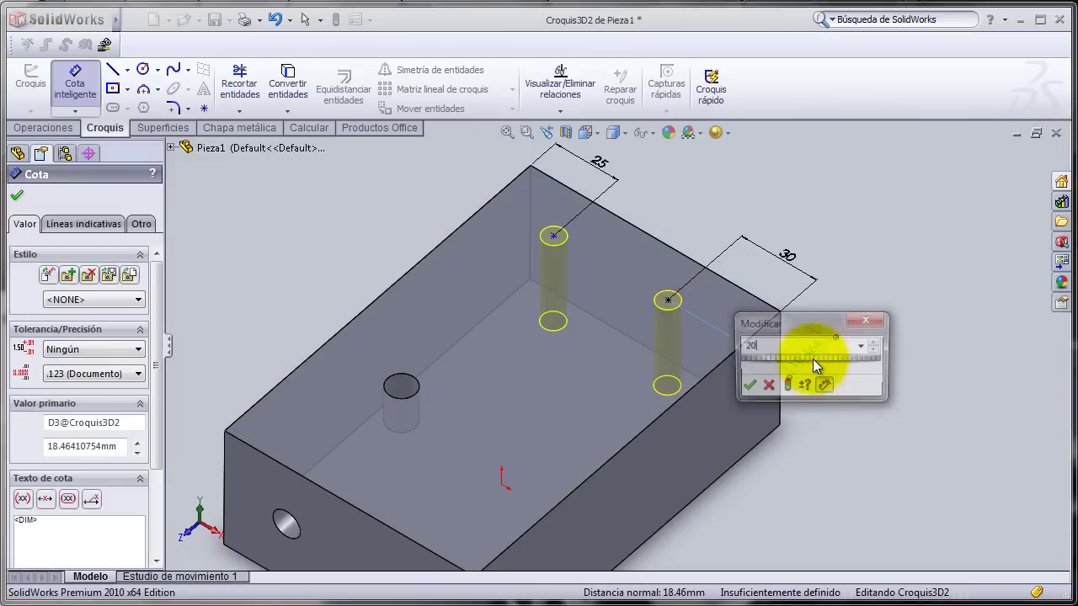
key("Return")
Step: Dimension the first hole centre 20 mm from the block's top edge
left_click(553, 236)
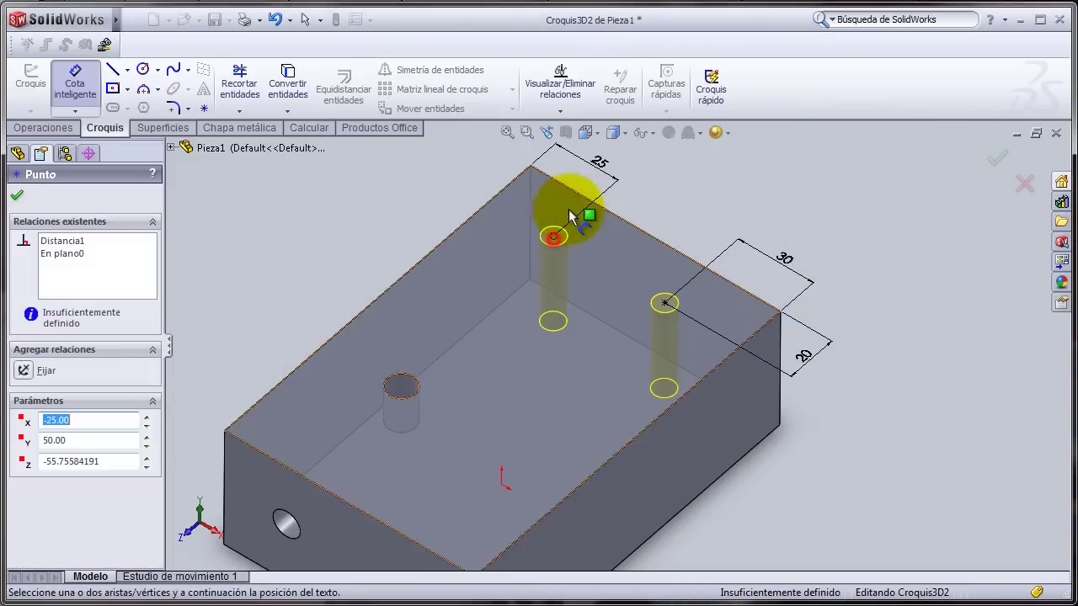
left_click(579, 195)
left_click(462, 169)
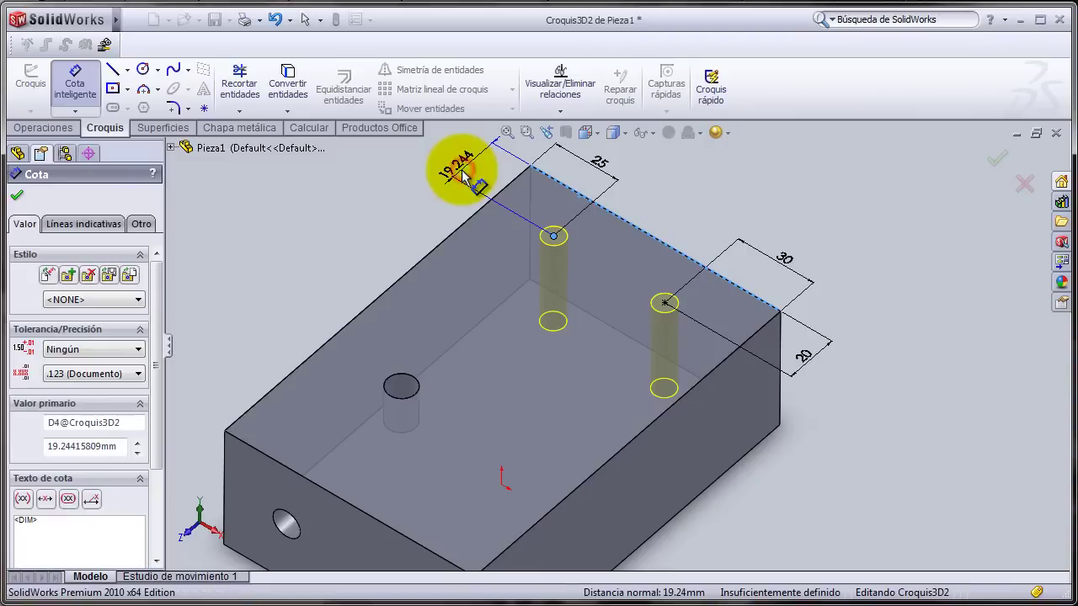
type("20")
key("Return")
Step: Stop dimensioning and accept the Hole Wizard, creating the Taladro roscado M101 tapped-hole feature
left_click(683, 203)
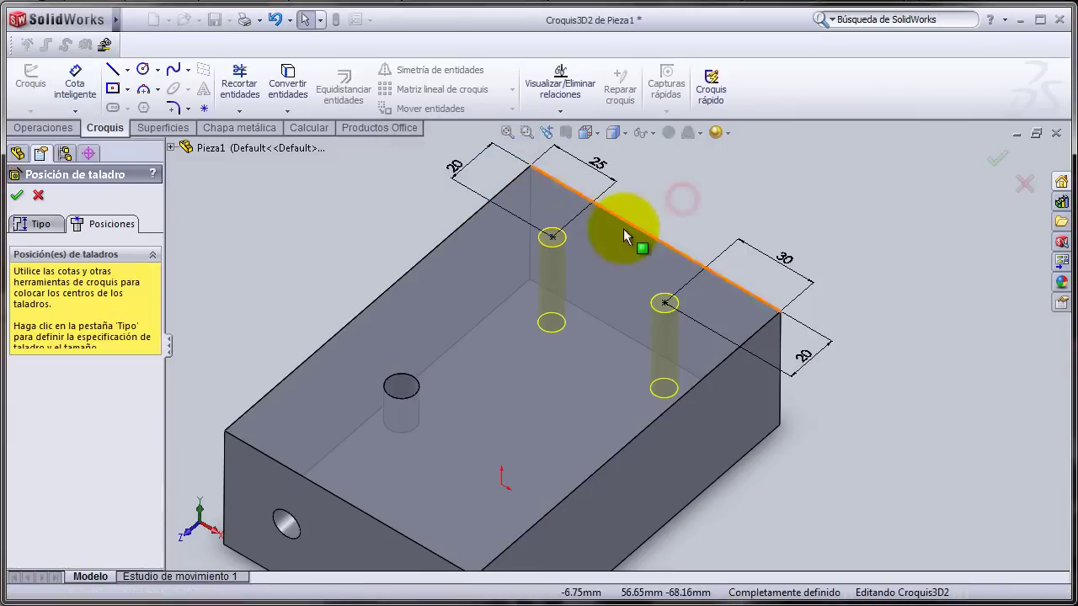
scroll(623, 228, "up", 2)
scroll(596, 292, "down", 3)
scroll(596, 385, "up", 2)
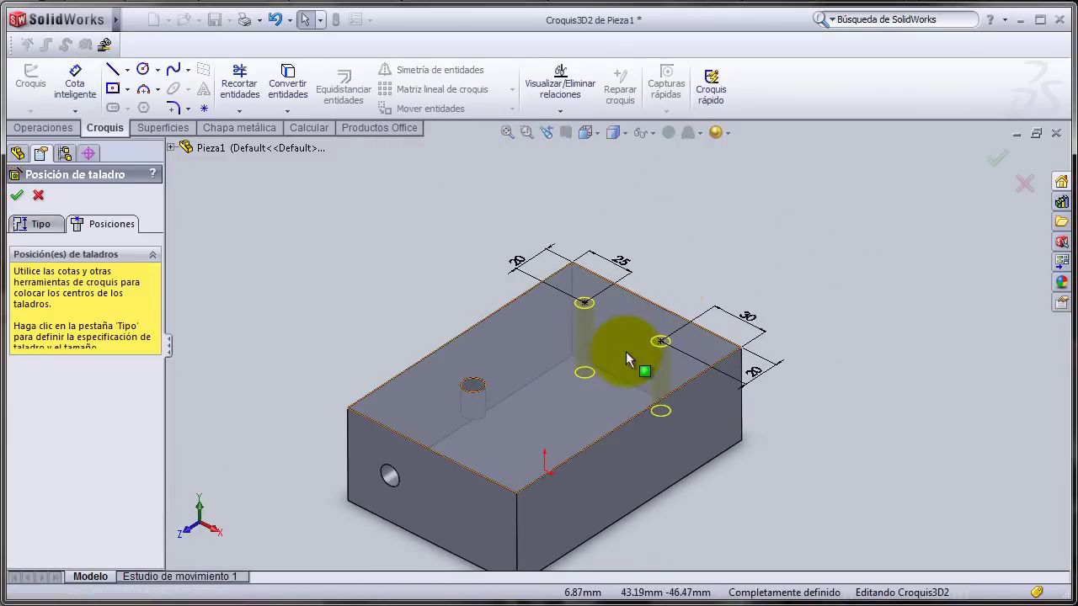
scroll(625, 351, "down", 2)
middle_click_drag(613, 312, 613, 335)
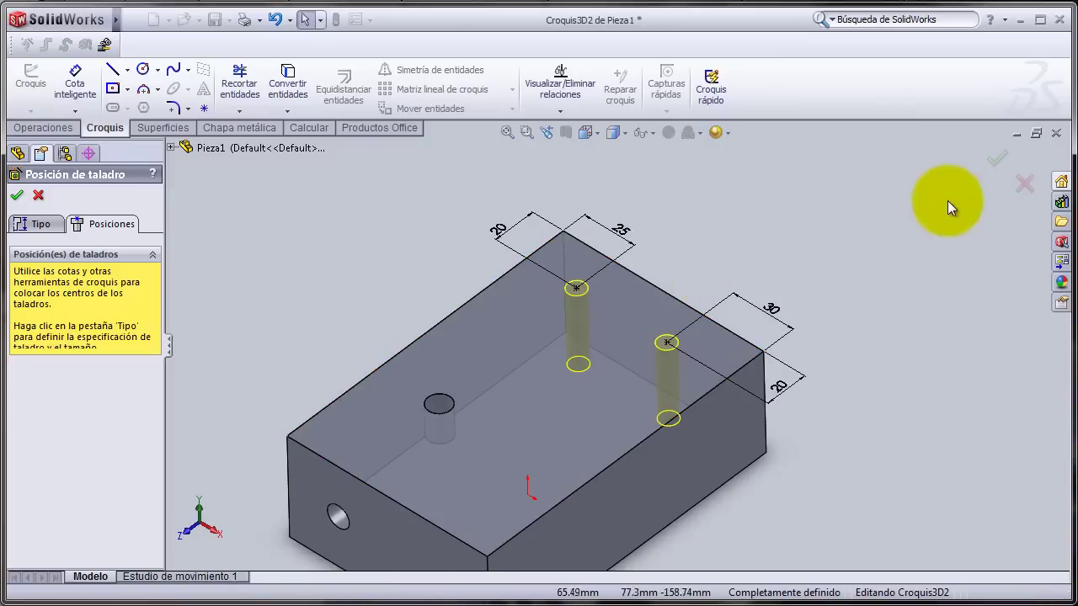
left_click(994, 162)
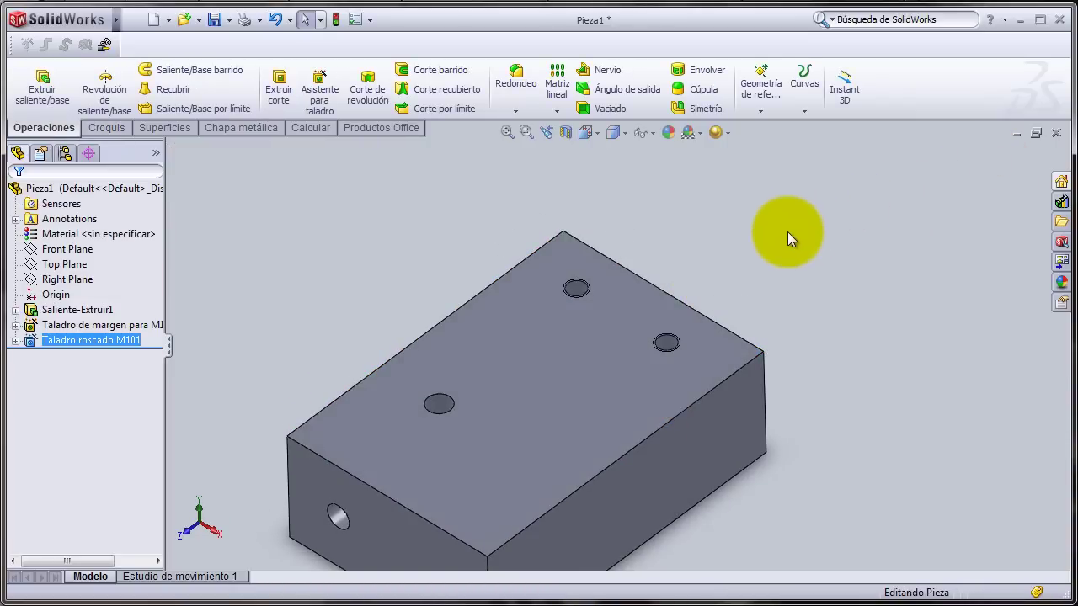
Step: Orbit and zoom around the block to inspect the two tapped holes' inner walls
scroll(677, 338, "down", 2)
scroll(656, 360, "down", 2)
scroll(648, 421, "down", 2)
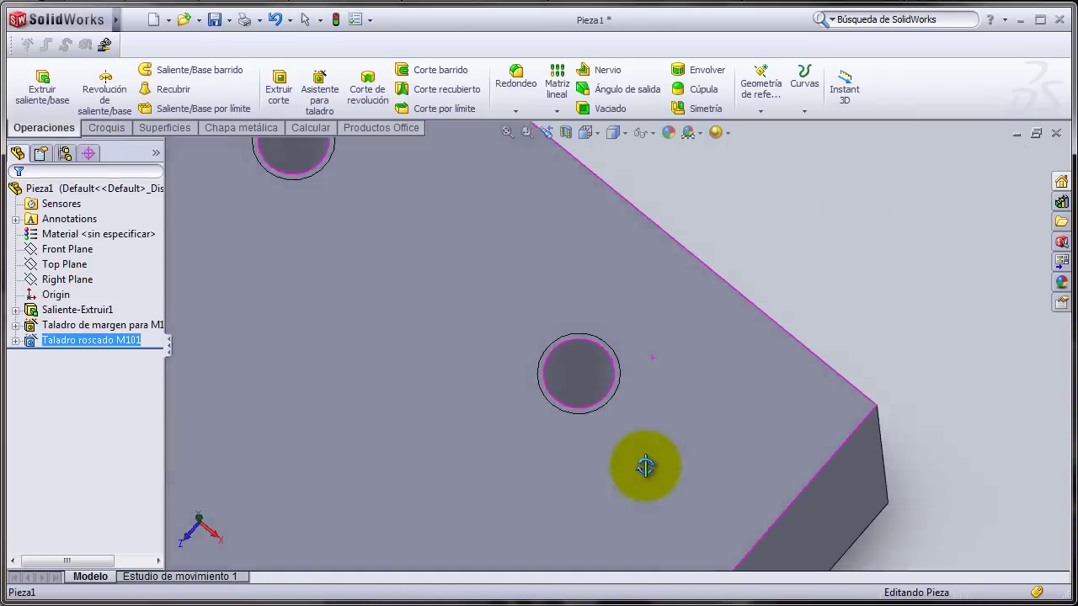
mouse_move(645, 465)
middle_mouse_down()
mouse_move(592, 371)
mouse_move(590, 343)
mouse_move(621, 378)
mouse_move(617, 362)
mouse_move(541, 377)
mouse_move(556, 280)
mouse_move(548, 289)
middle_mouse_up()
scroll(614, 376, "down", 3)
scroll(616, 376, "down", 2)
scroll(617, 361, "up", 3)
scroll(581, 282, "up", 3)
scroll(578, 378, "down", 2)
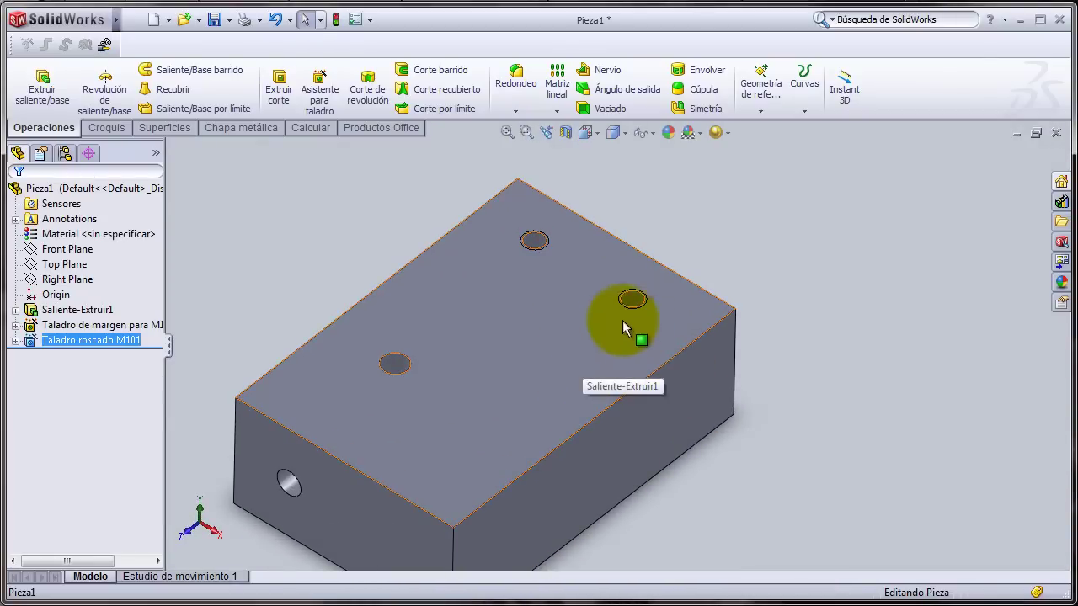
left_click(721, 242)
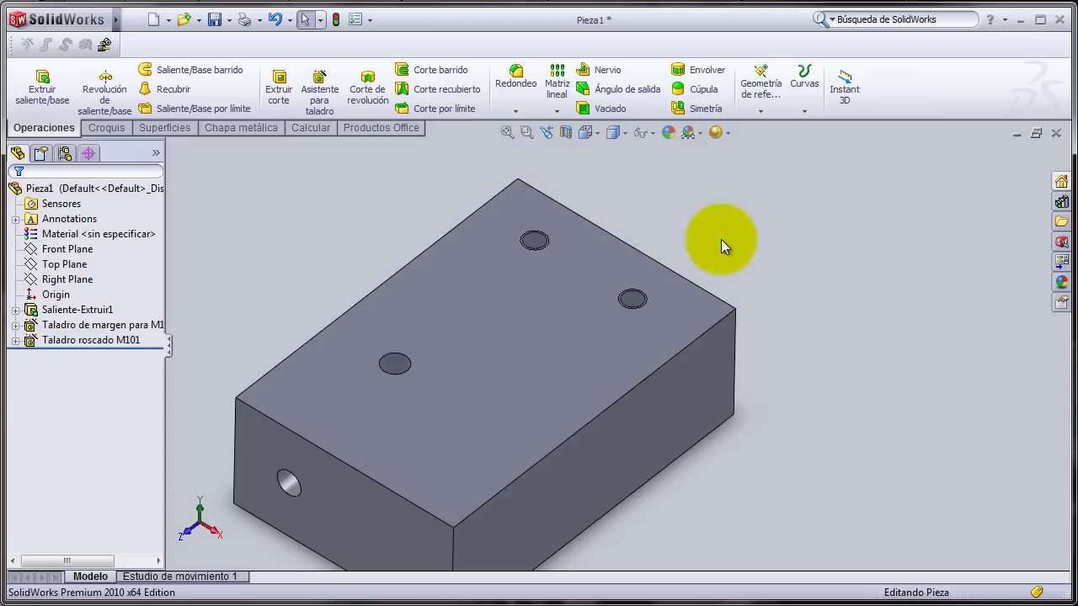
scroll(590, 322, "up", 2)
scroll(560, 357, "down", 2)
mouse_move(616, 355)
middle_mouse_down()
mouse_move(520, 286)
mouse_move(480, 295)
mouse_move(649, 284)
mouse_move(613, 330)
mouse_move(620, 356)
middle_mouse_up()
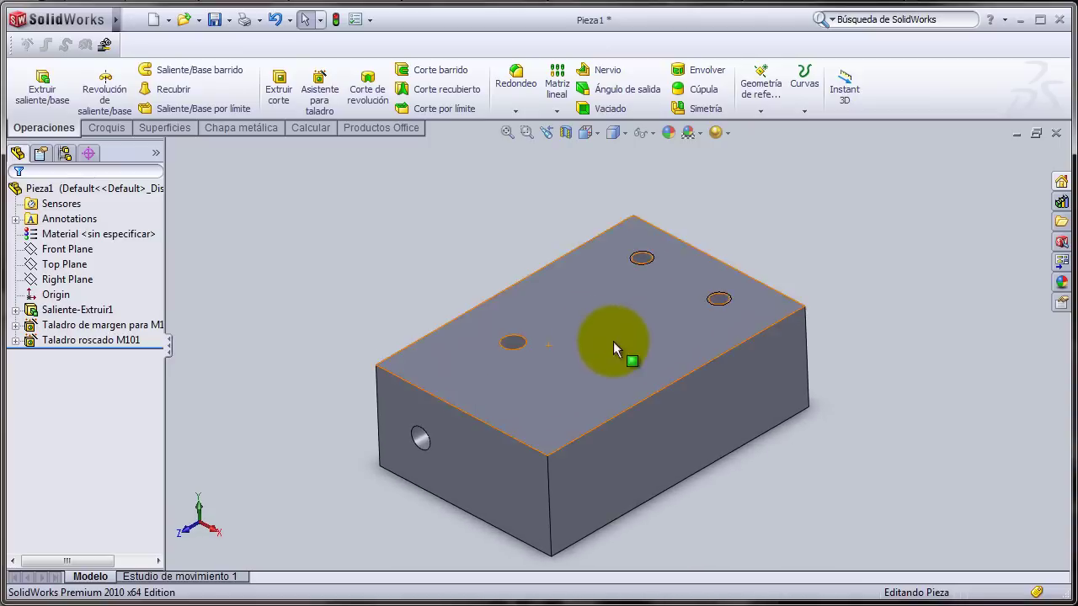
Step: Set up a new Refrentado hole: ISO Cabeza hexagonal hueca, M10, end condition Por todo
left_click(320, 88)
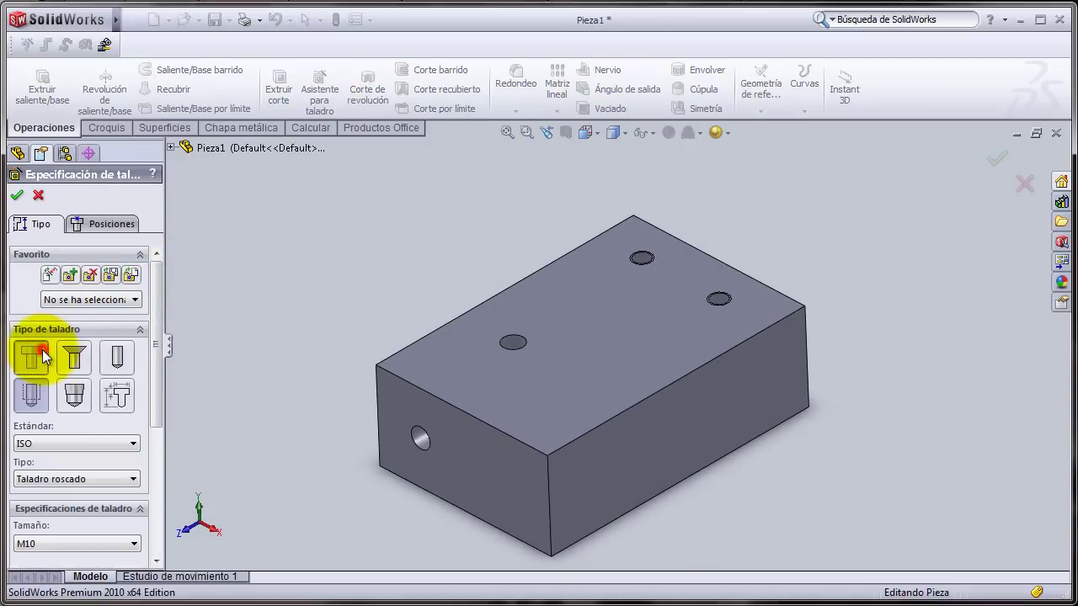
left_click(35, 352)
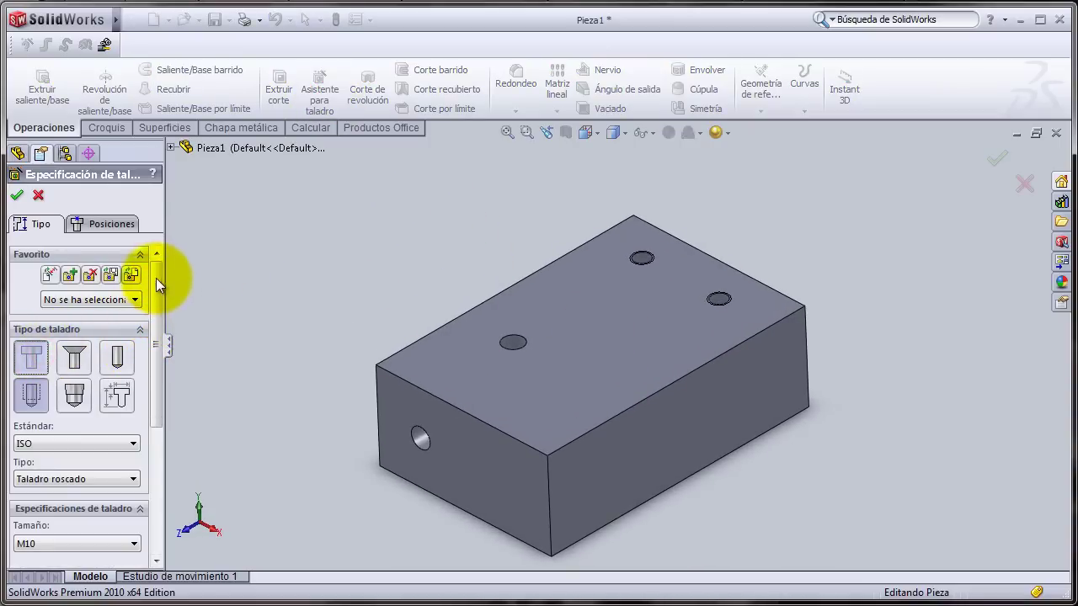
left_click_drag(156, 276, 159, 334)
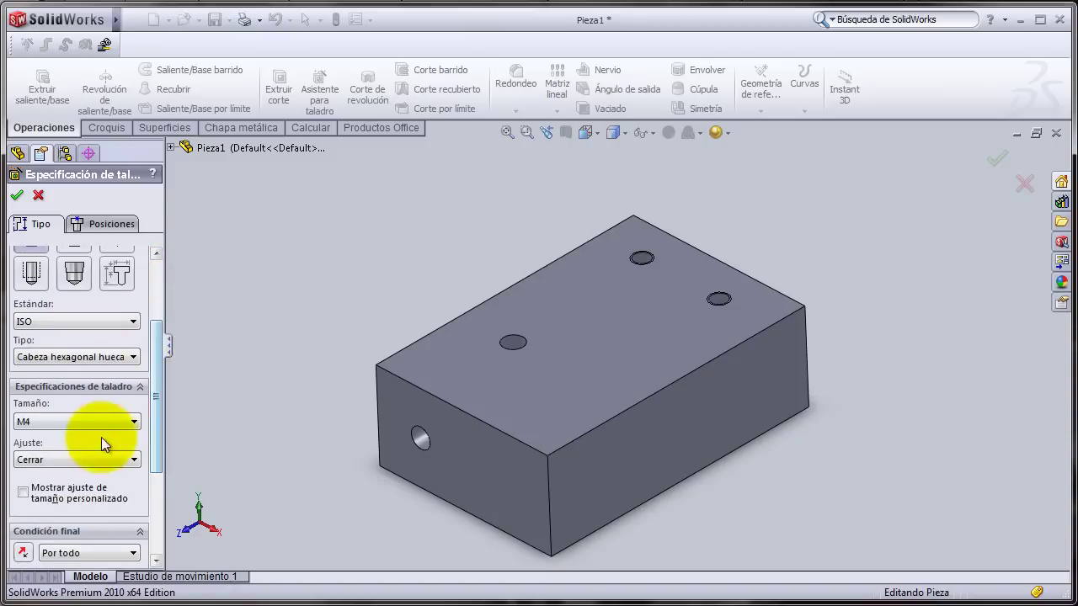
left_click(107, 421)
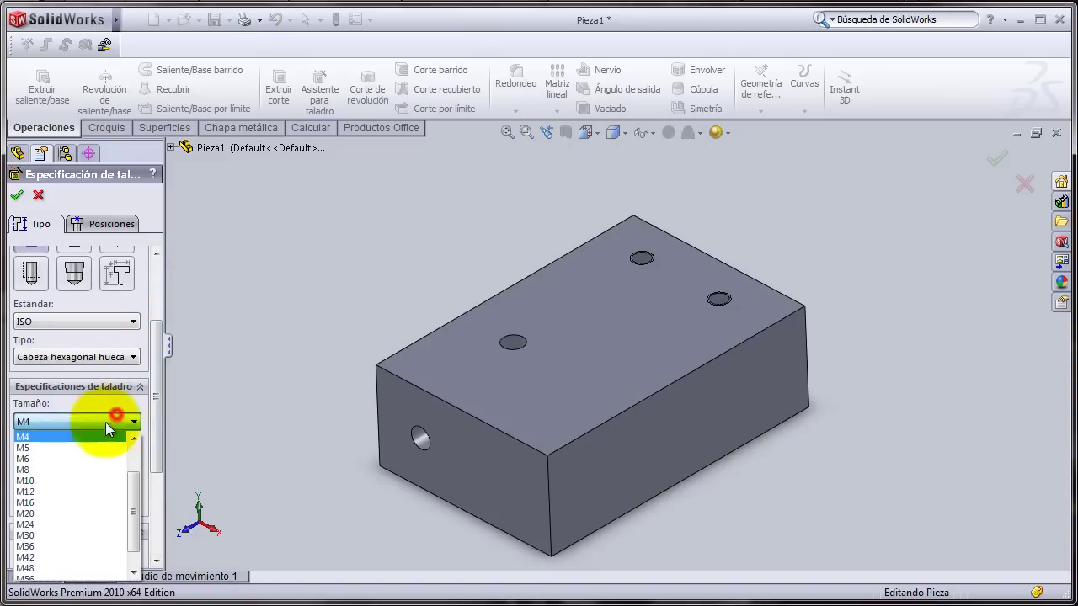
left_click(104, 480)
left_click_drag(159, 344, 162, 410)
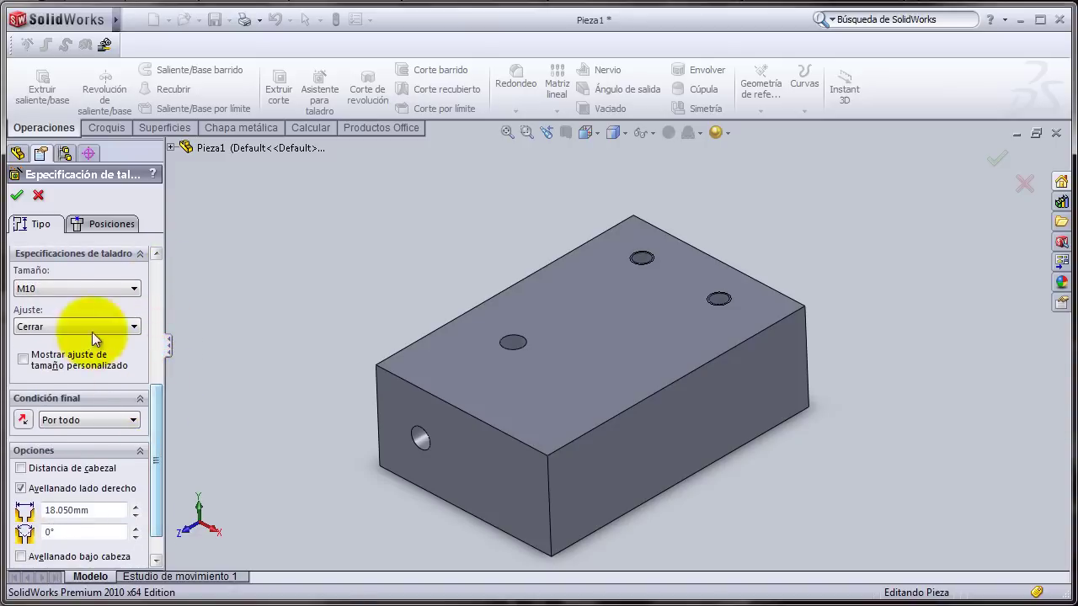
left_click(126, 420)
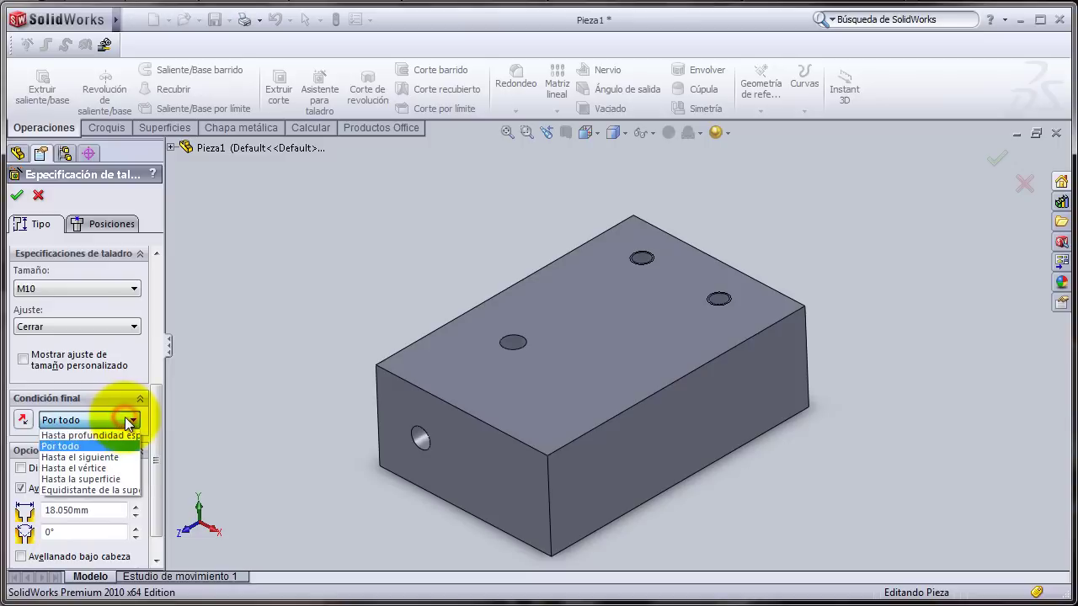
left_click(129, 424)
left_click_drag(157, 395, 143, 278)
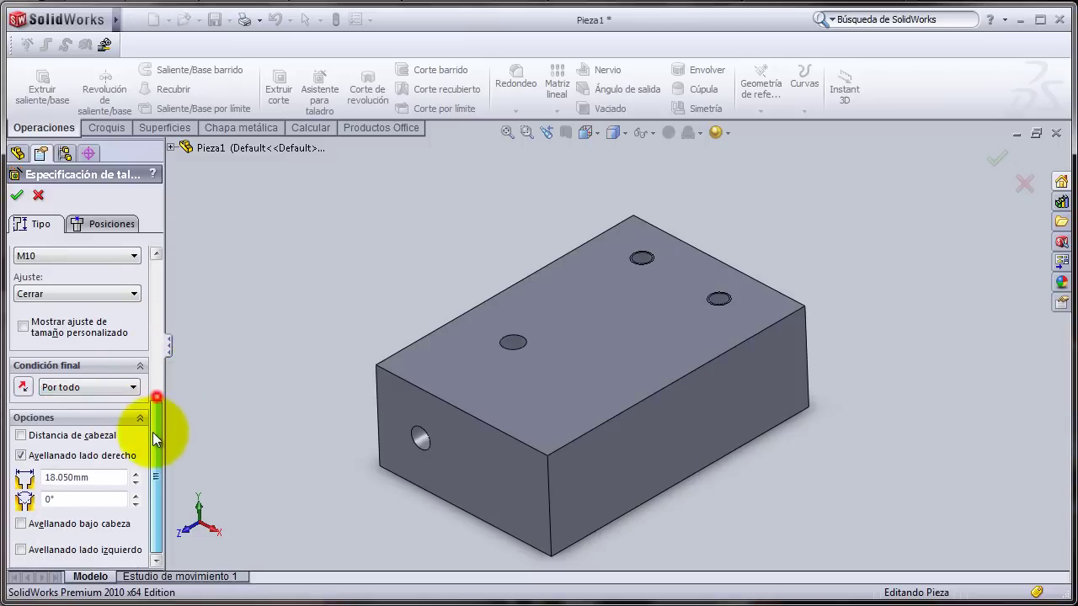
left_click(124, 226)
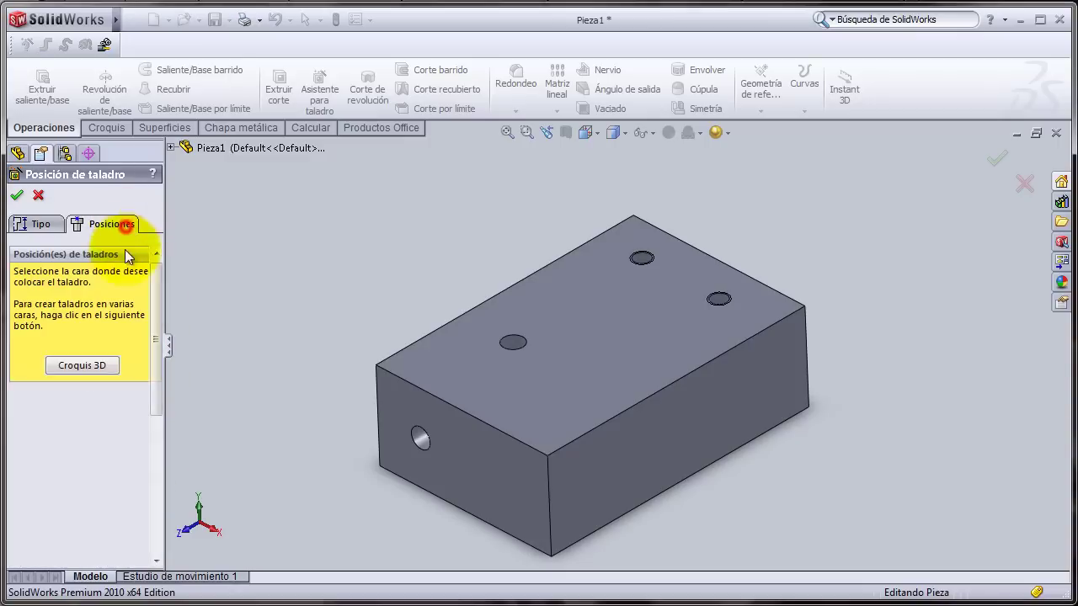
Step: Place two counterbored hole centres near the middle of the top face and confirm the feature
left_click(85, 368)
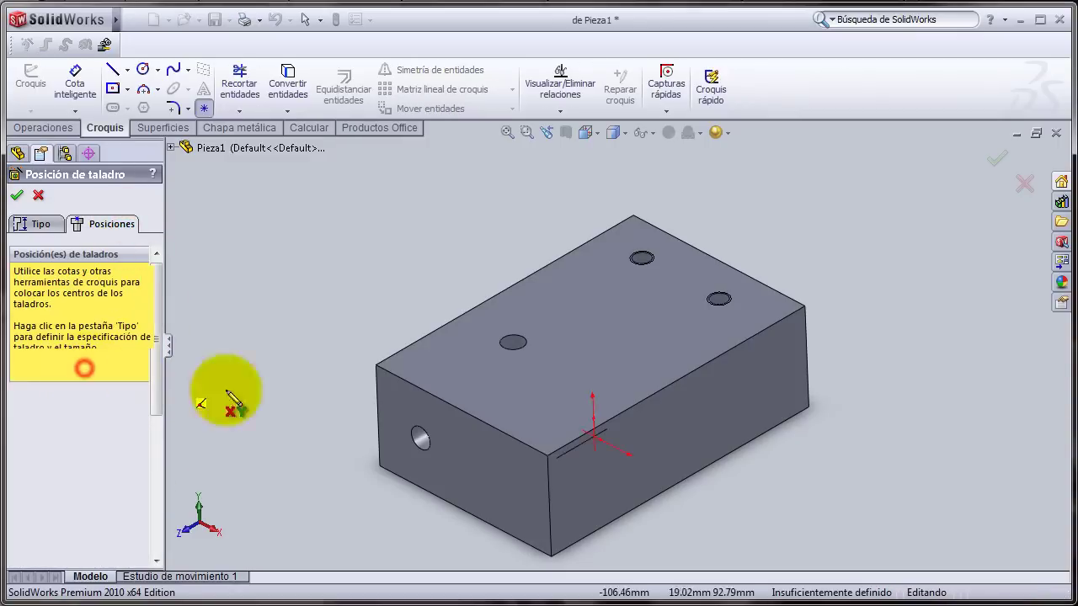
left_click(622, 368)
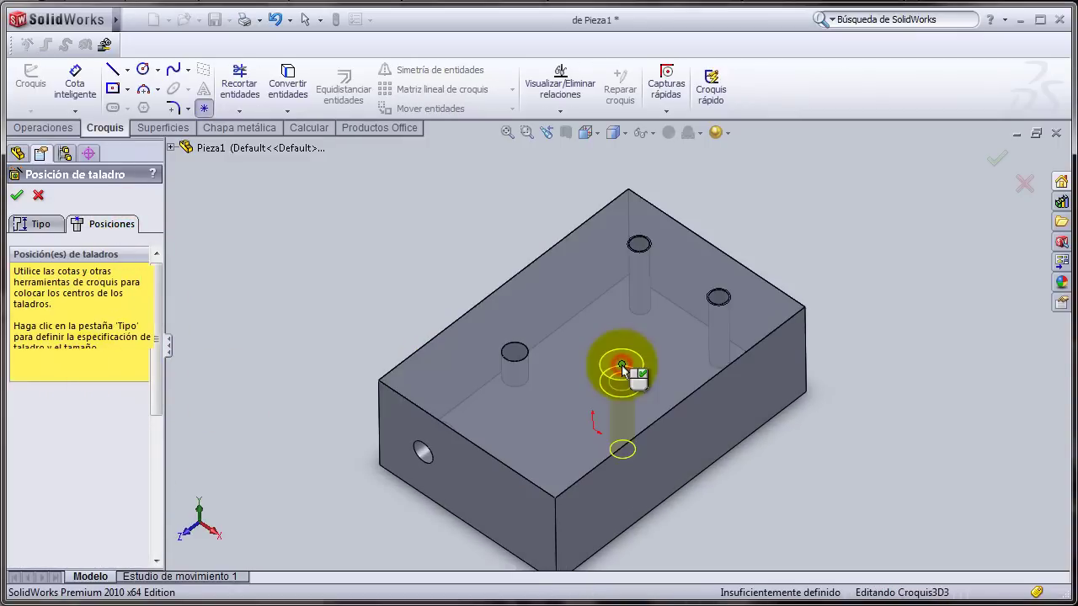
left_click(604, 314)
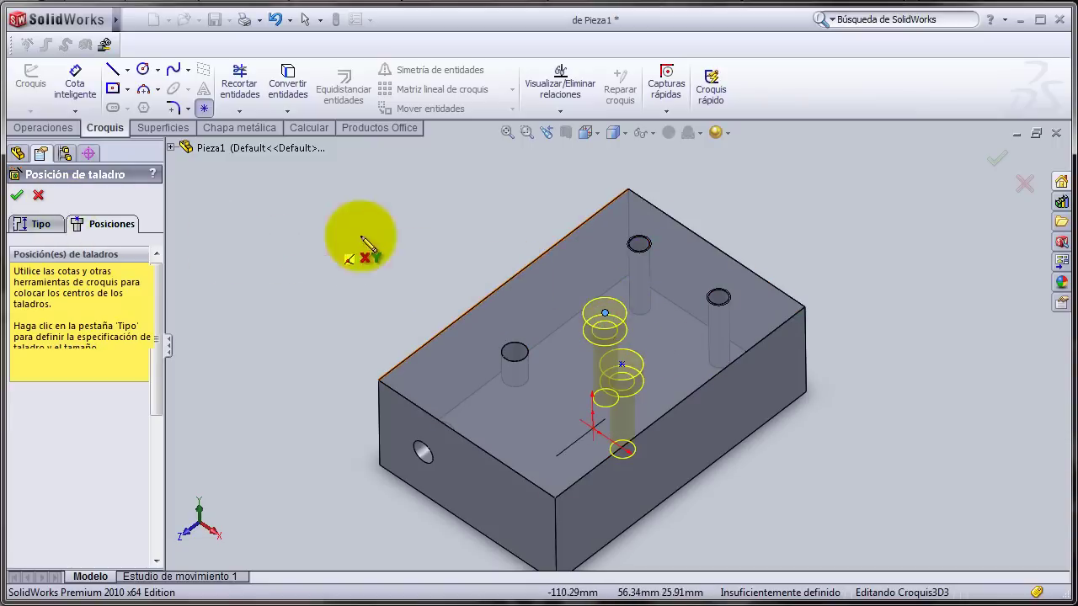
key("Escape")
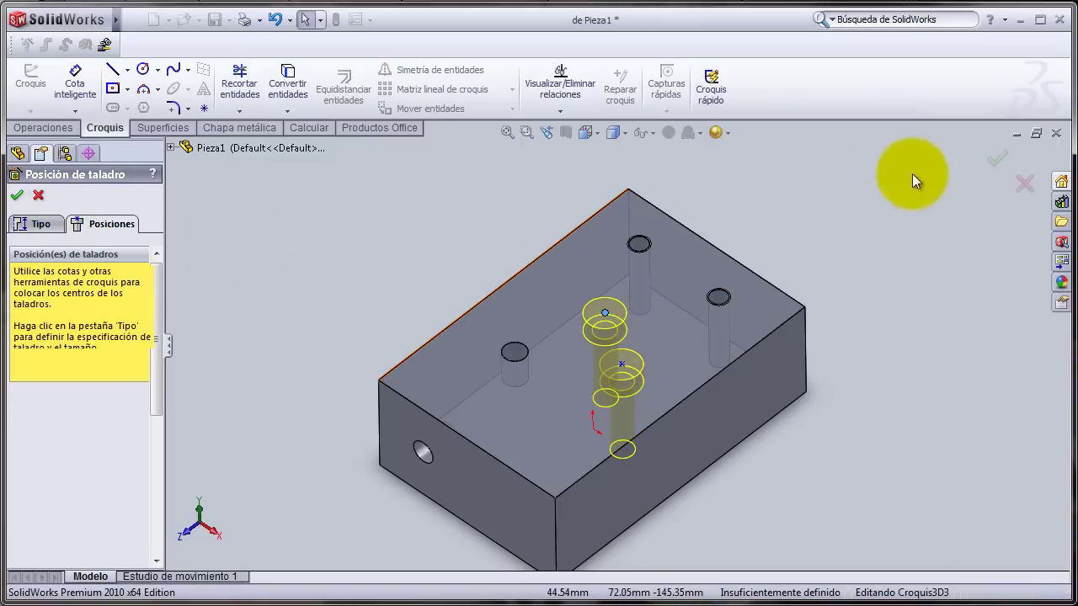
left_click(991, 163)
Step: Orbit and zoom the part to inspect the two new counterbored M10 holes
mouse_move(709, 319)
middle_mouse_down()
mouse_move(641, 479)
mouse_move(620, 288)
mouse_move(631, 378)
mouse_move(637, 323)
mouse_move(645, 345)
mouse_move(631, 318)
mouse_move(614, 378)
mouse_move(626, 428)
mouse_move(601, 393)
mouse_move(645, 356)
mouse_move(635, 330)
mouse_move(627, 337)
middle_mouse_up()
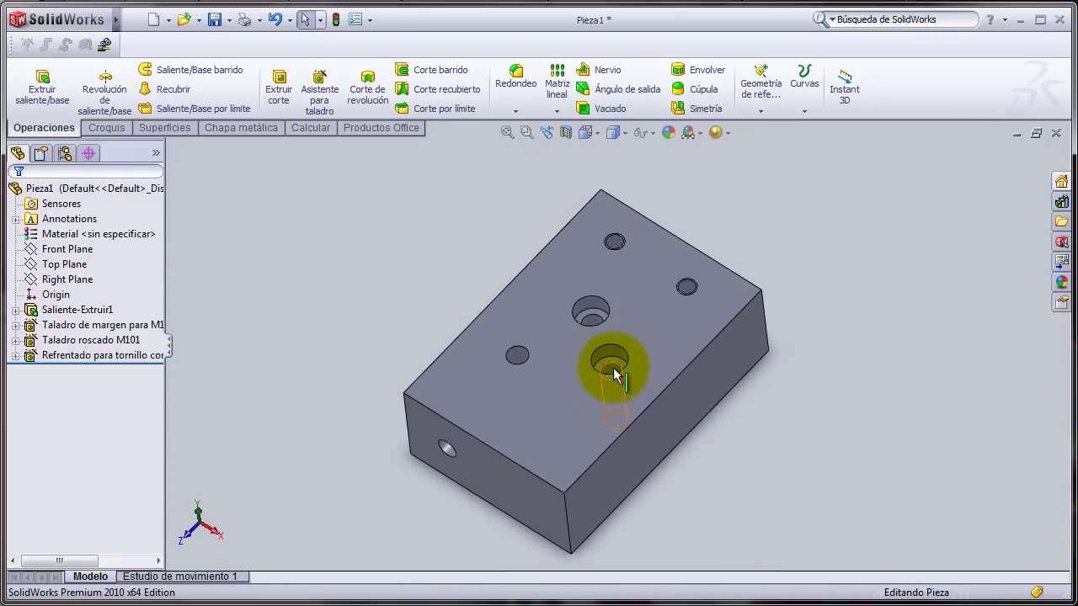
scroll(623, 351, "down", 4)
mouse_move(645, 347)
middle_mouse_down()
mouse_move(635, 369)
mouse_move(601, 336)
mouse_move(629, 363)
mouse_move(630, 289)
middle_mouse_up()
scroll(636, 368, "up", 3)
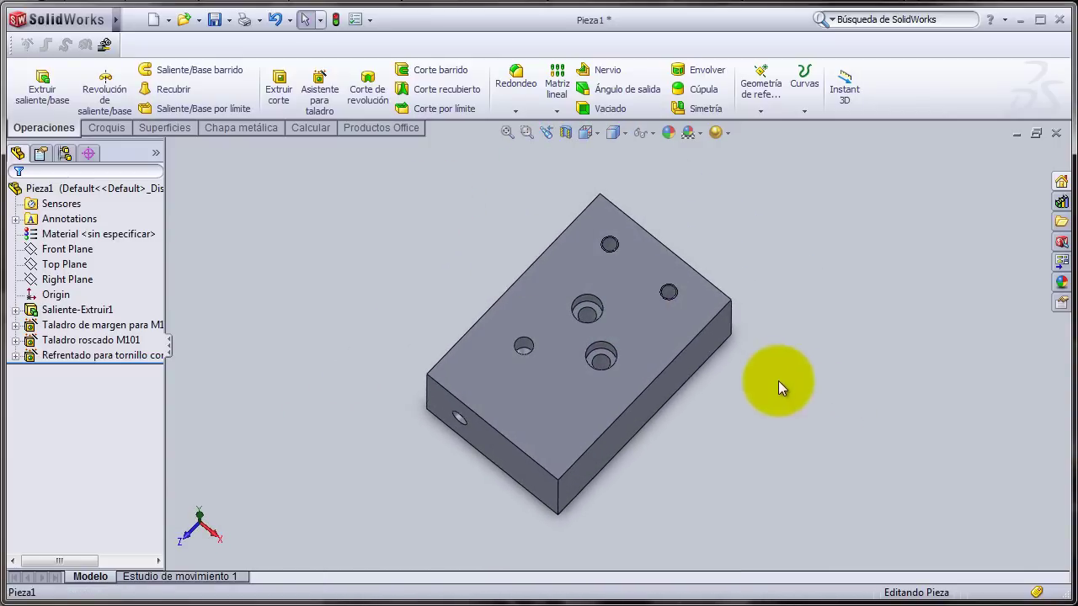